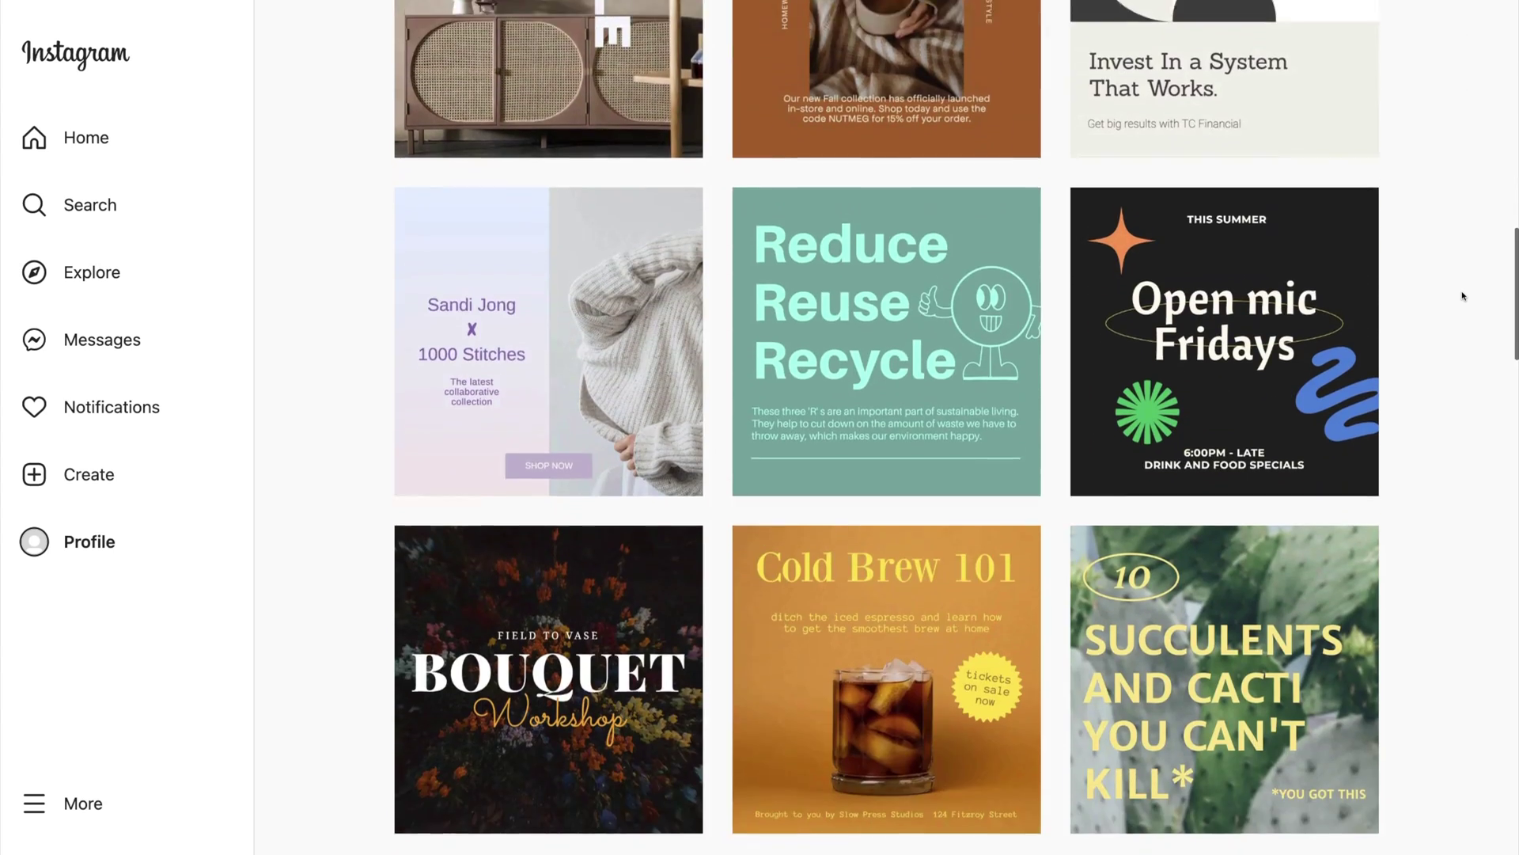
Scroll down the Instagram profile grid to view more rows of graphic posts.
{"action": "scroll", "coordinate": [1462, 296], "scroll_direction": "down", "scroll_amount": 8}
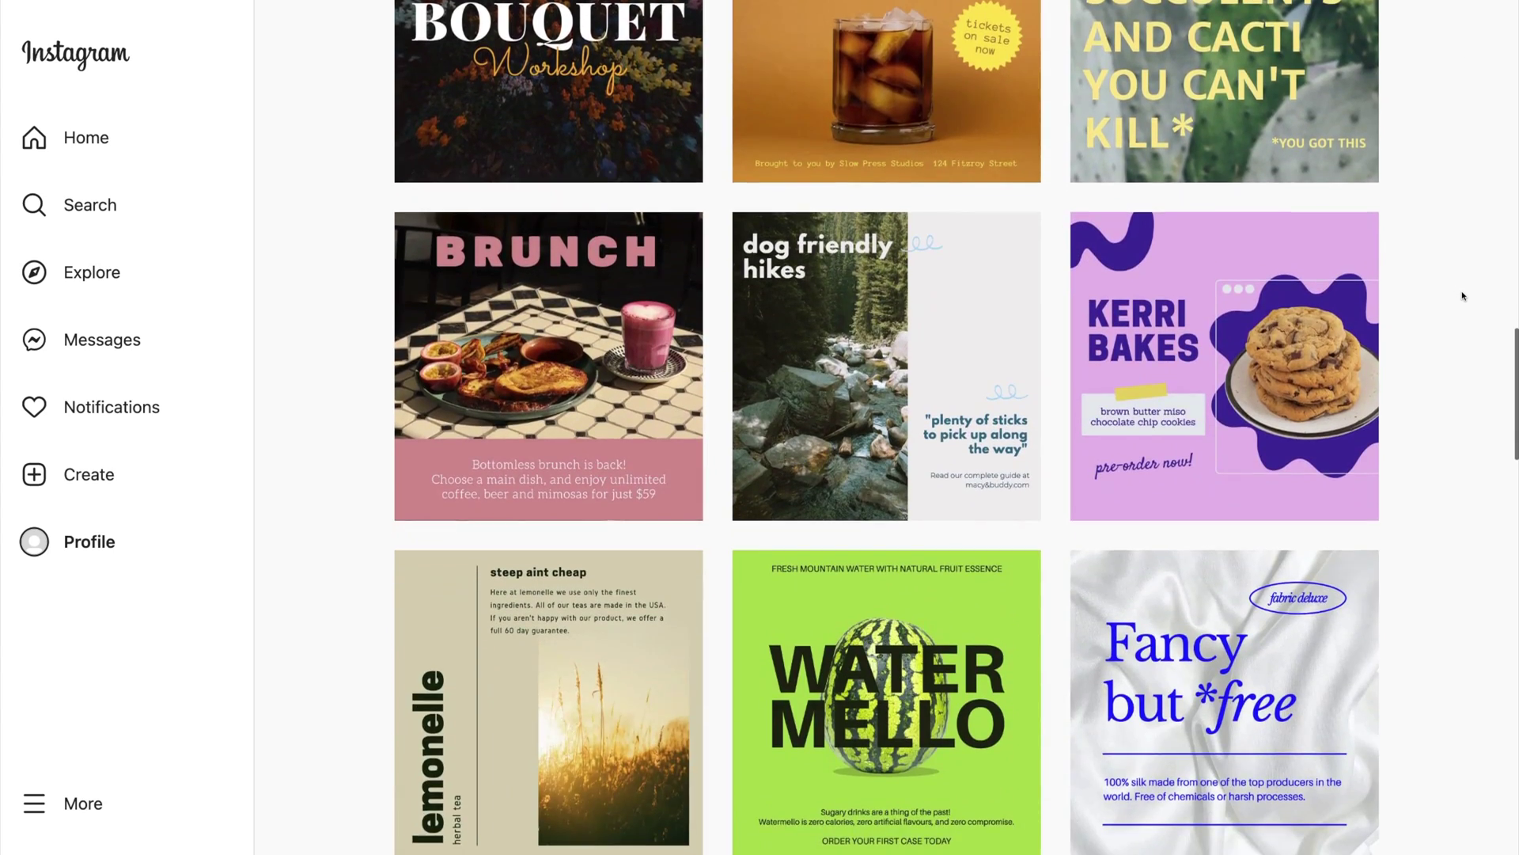
{"action": "scroll", "coordinate": [1462, 296], "scroll_direction": "down", "scroll_amount": 20}
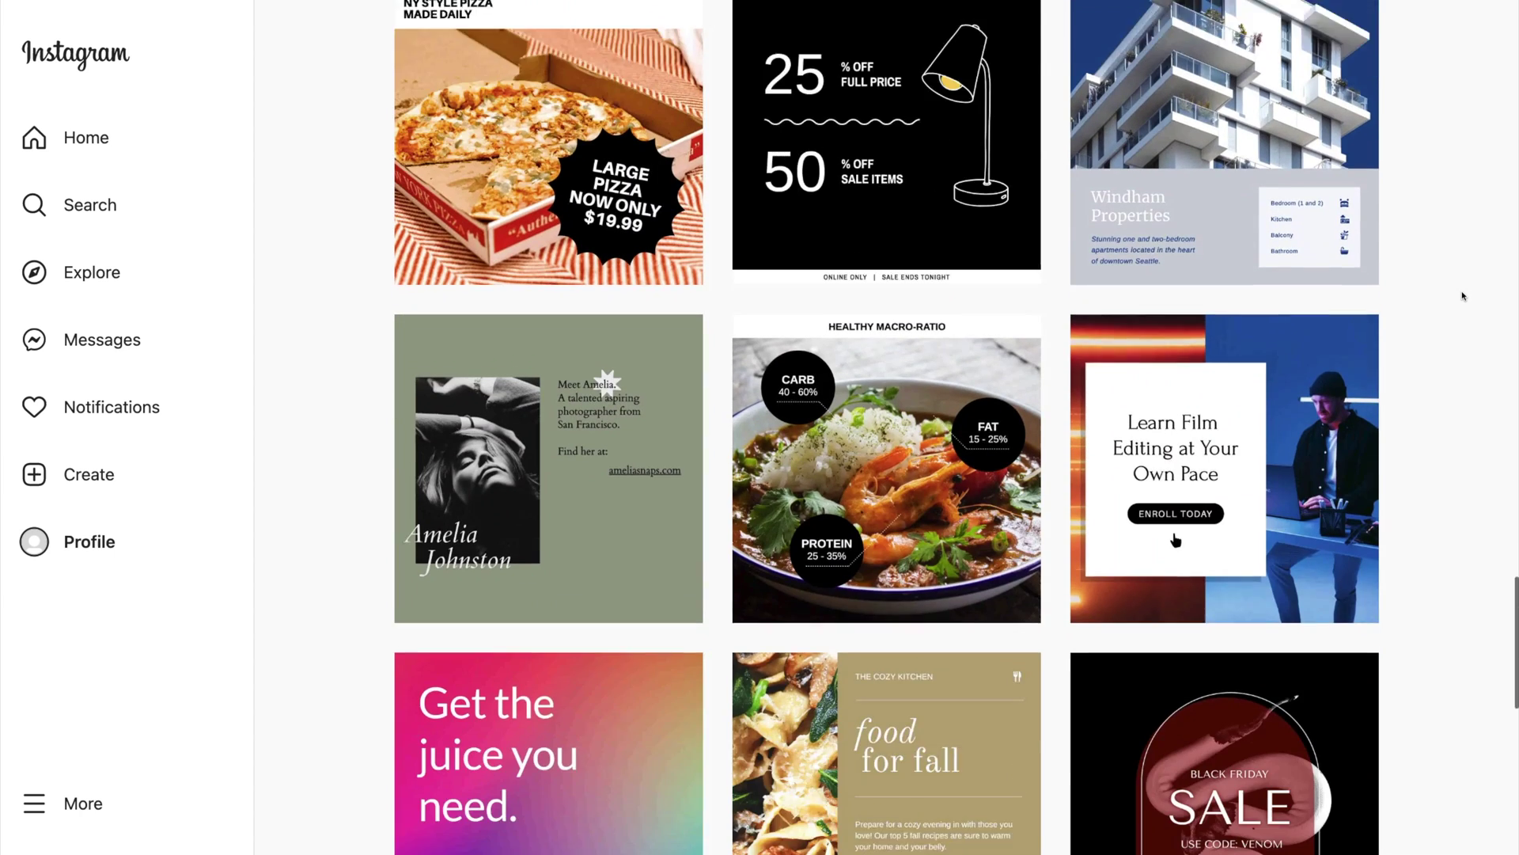
{"action": "scroll", "coordinate": [1462, 296], "scroll_direction": "down", "scroll_amount": 1}
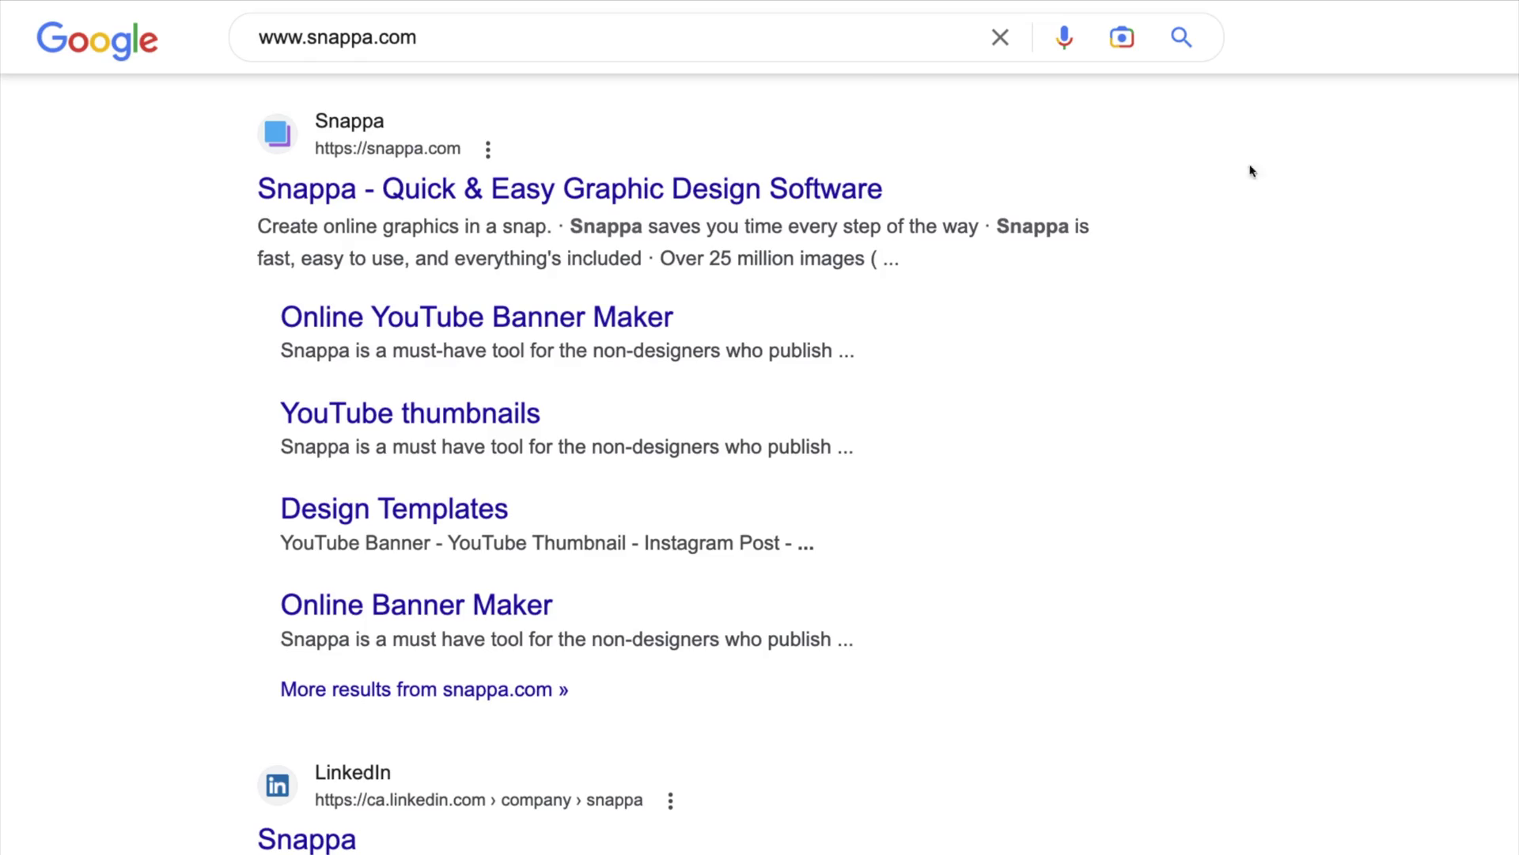
Open the Snappa site from the Google results and scroll to the social media post sizes.
{"action": "left_click", "coordinate": [582, 170]}
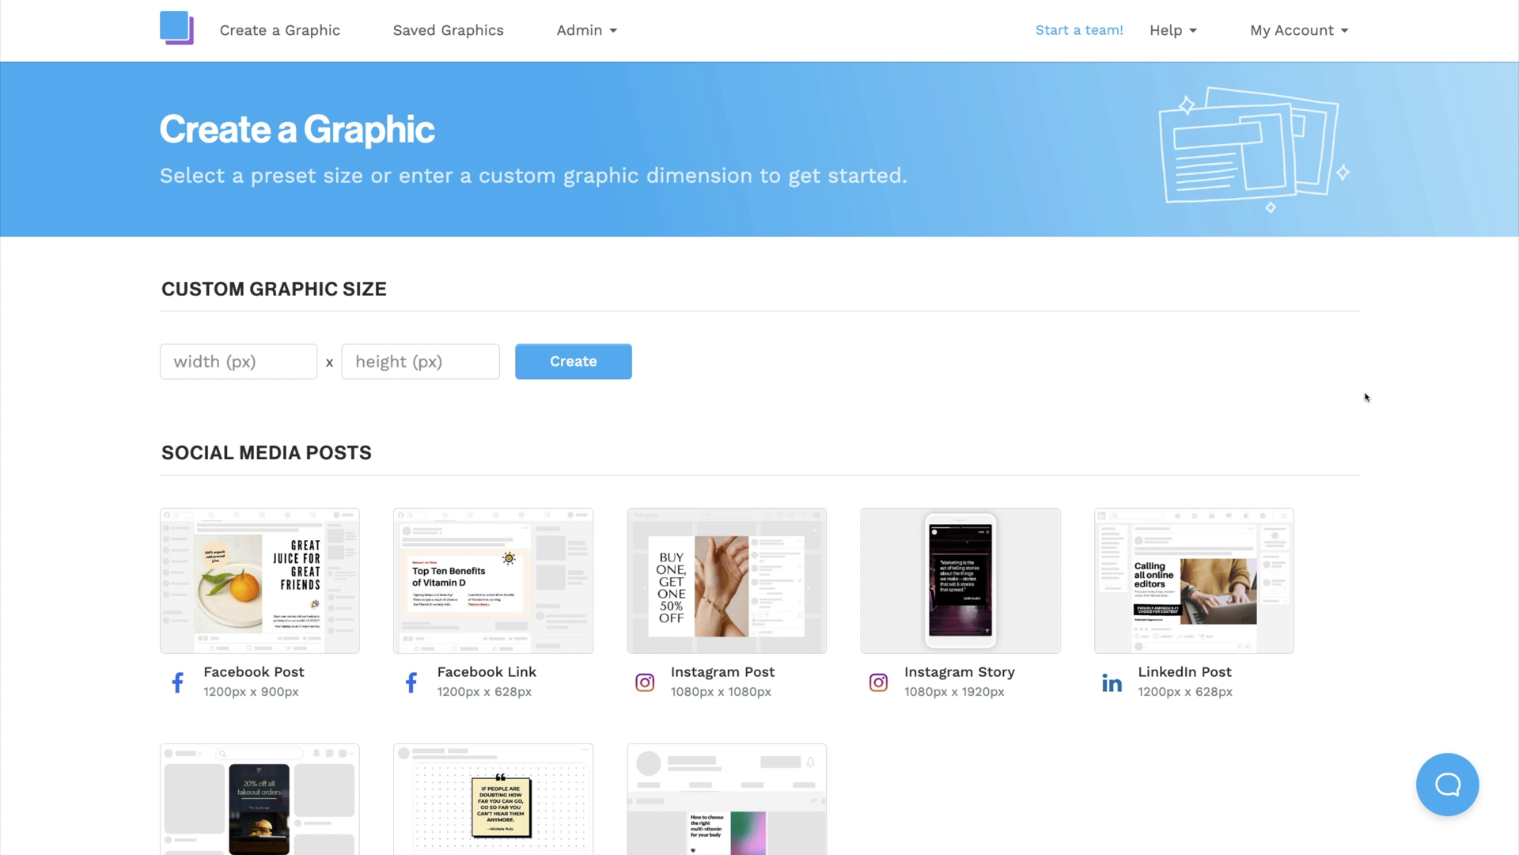
{"action": "scroll", "coordinate": [1366, 397], "scroll_direction": "down", "scroll_amount": 5}
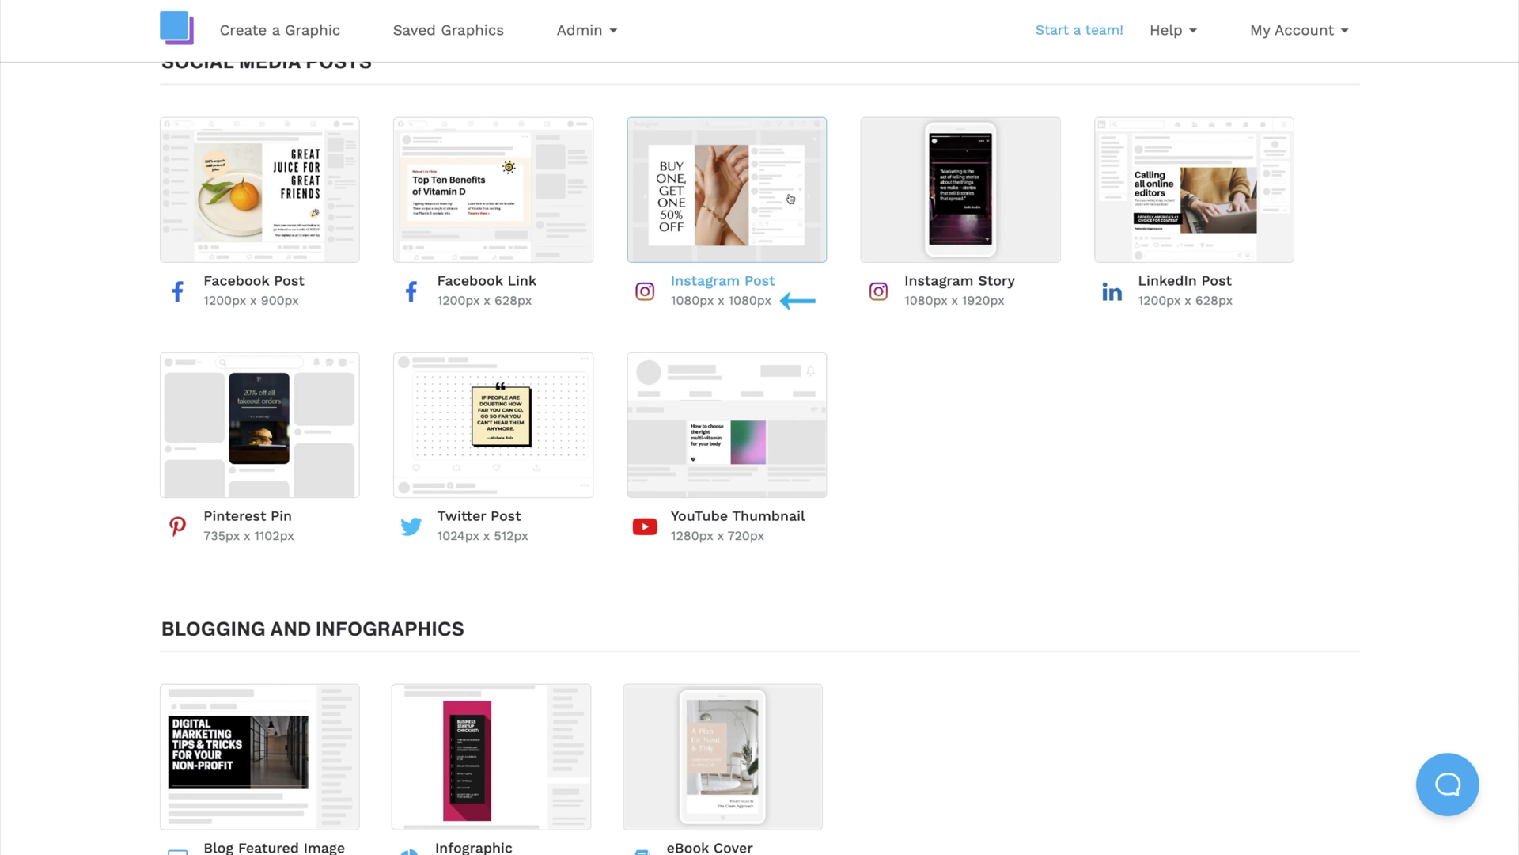
Start an Instagram Post (1080 x 1080) design and browse the Featured Templates.
{"action": "left_click", "coordinate": [727, 190]}
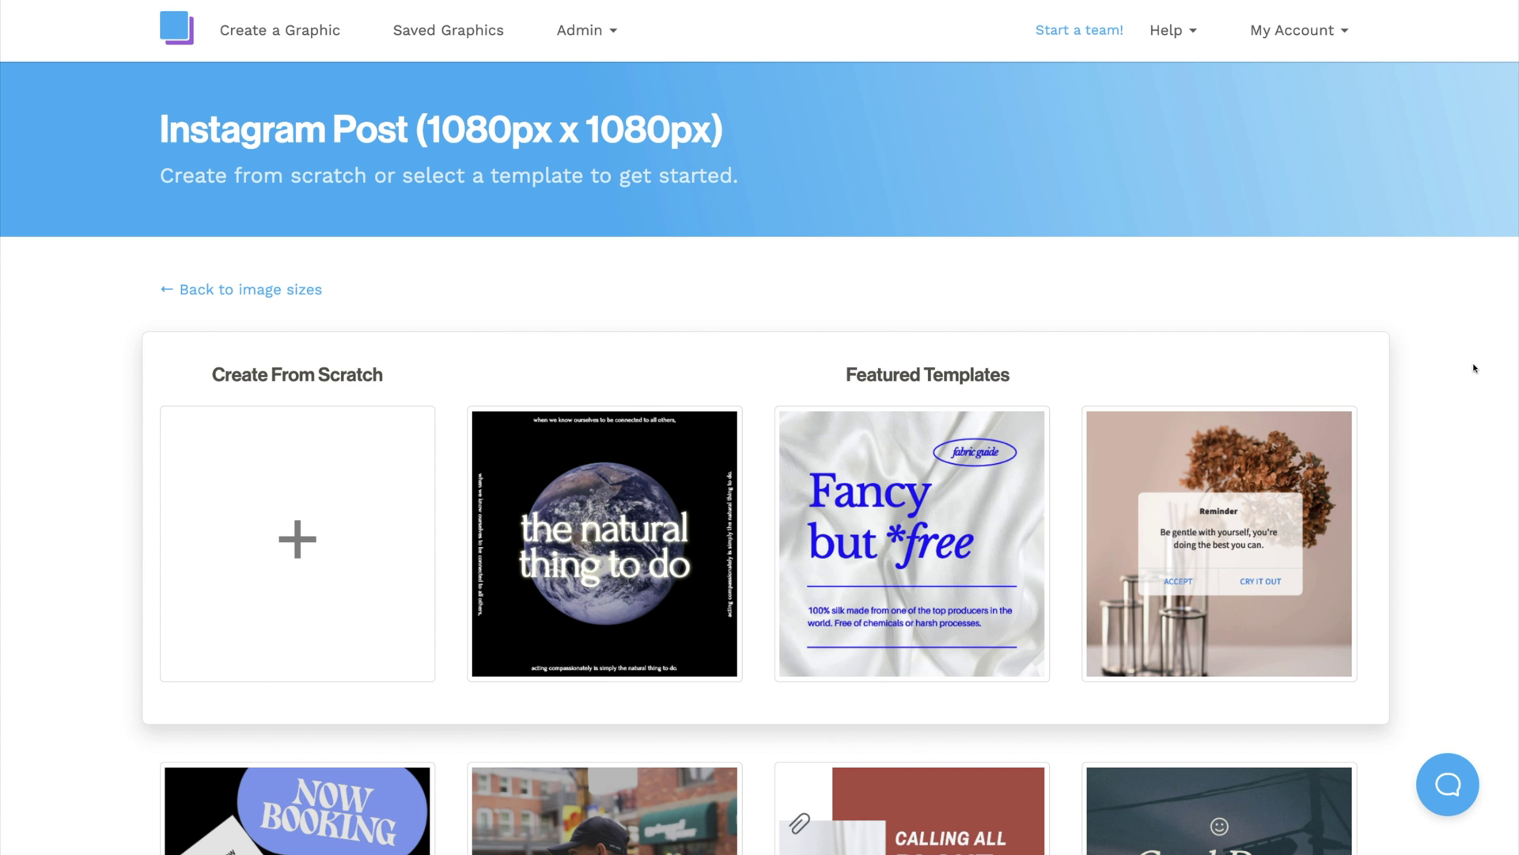
{"action": "scroll", "coordinate": [1475, 368], "scroll_direction": "down", "scroll_amount": 8}
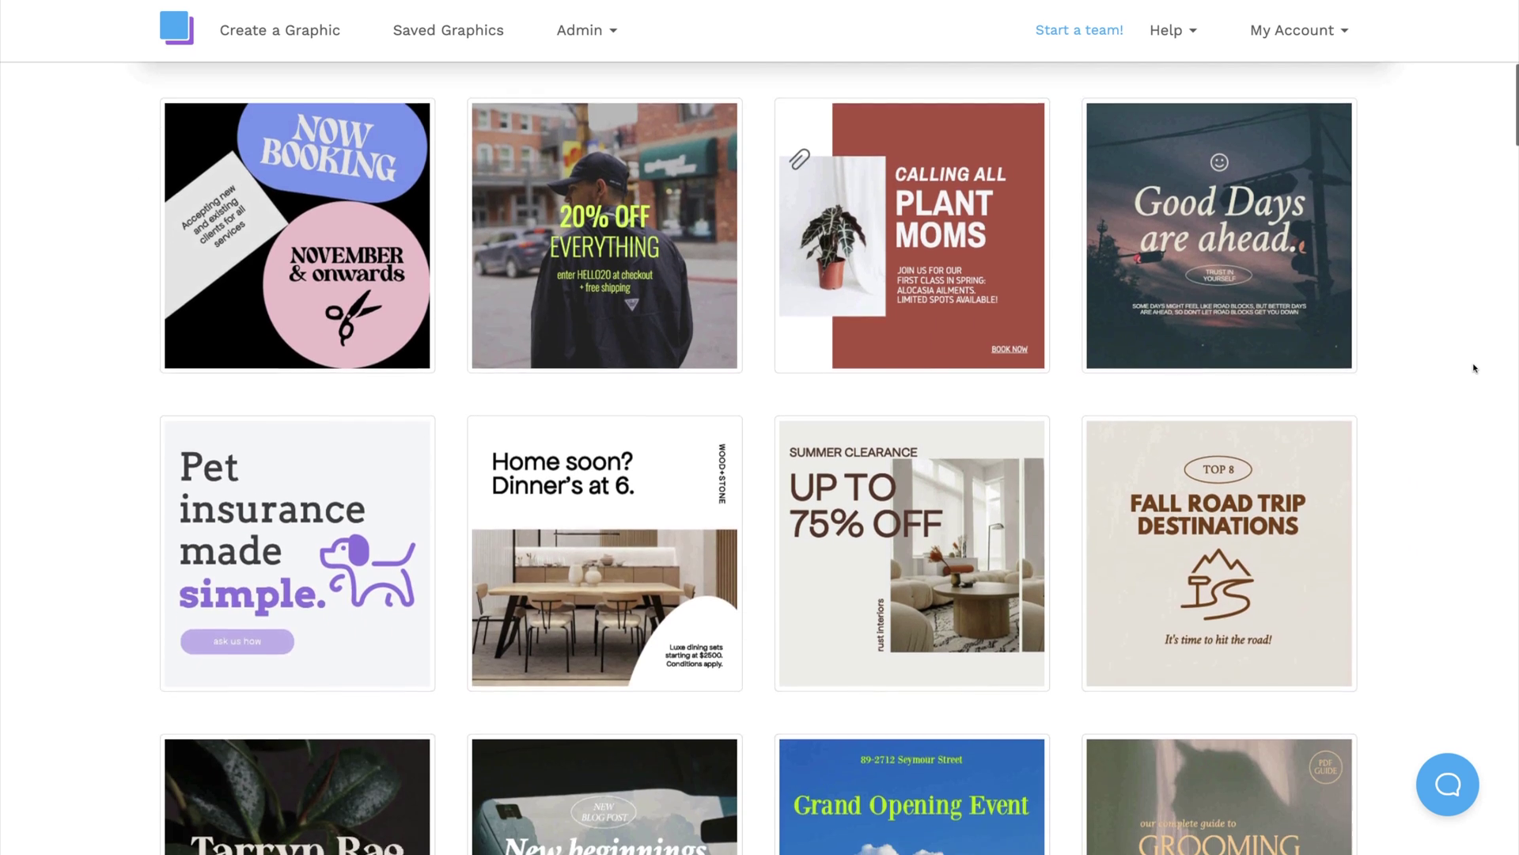
{"action": "scroll", "coordinate": [1475, 368], "scroll_direction": "down", "scroll_amount": 5}
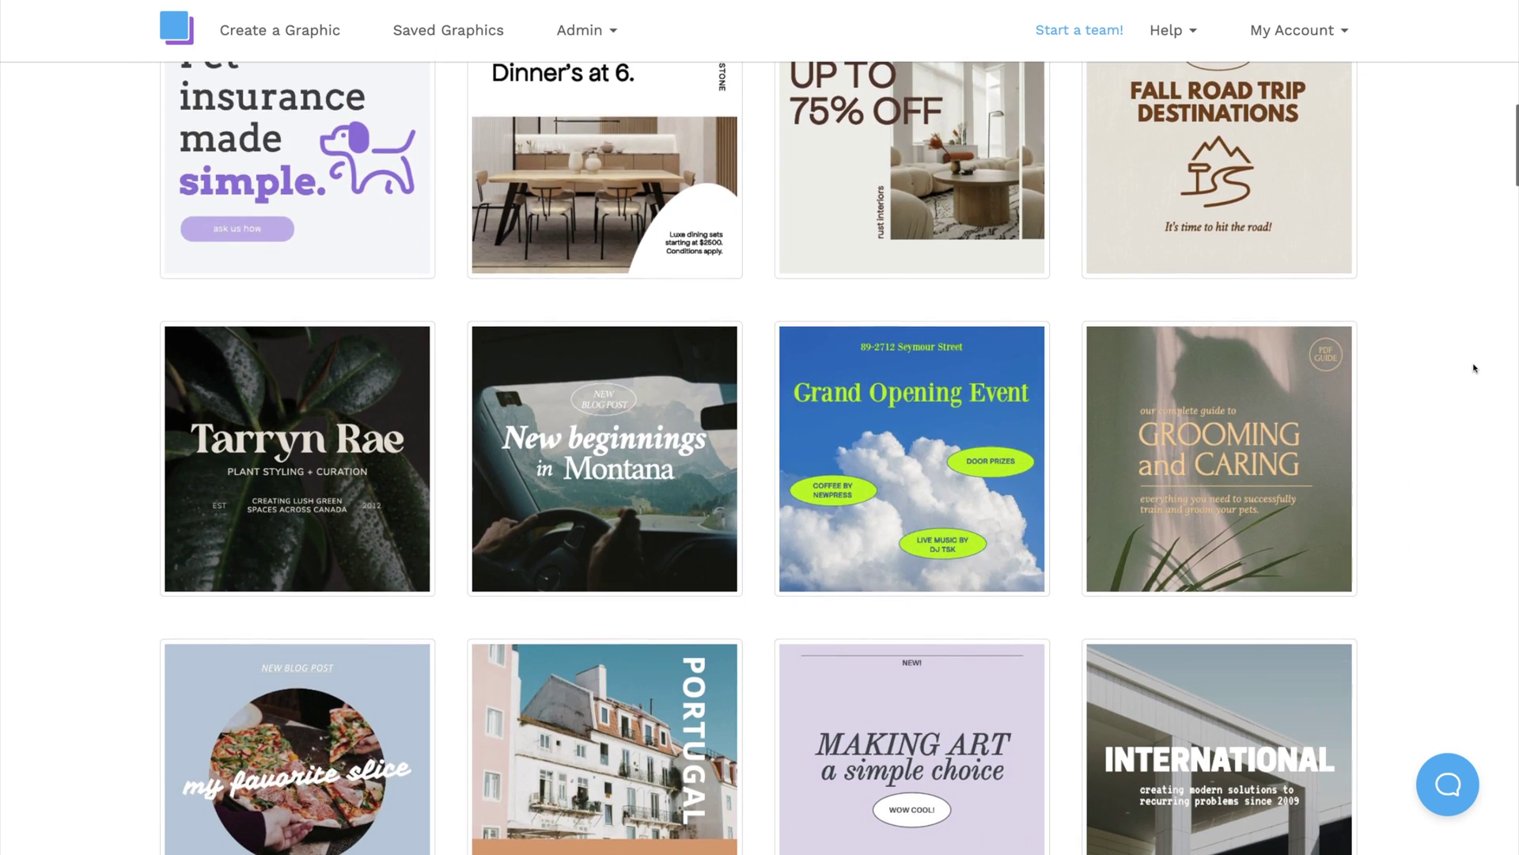
{"action": "scroll", "coordinate": [1476, 368], "scroll_direction": "down", "scroll_amount": 10}
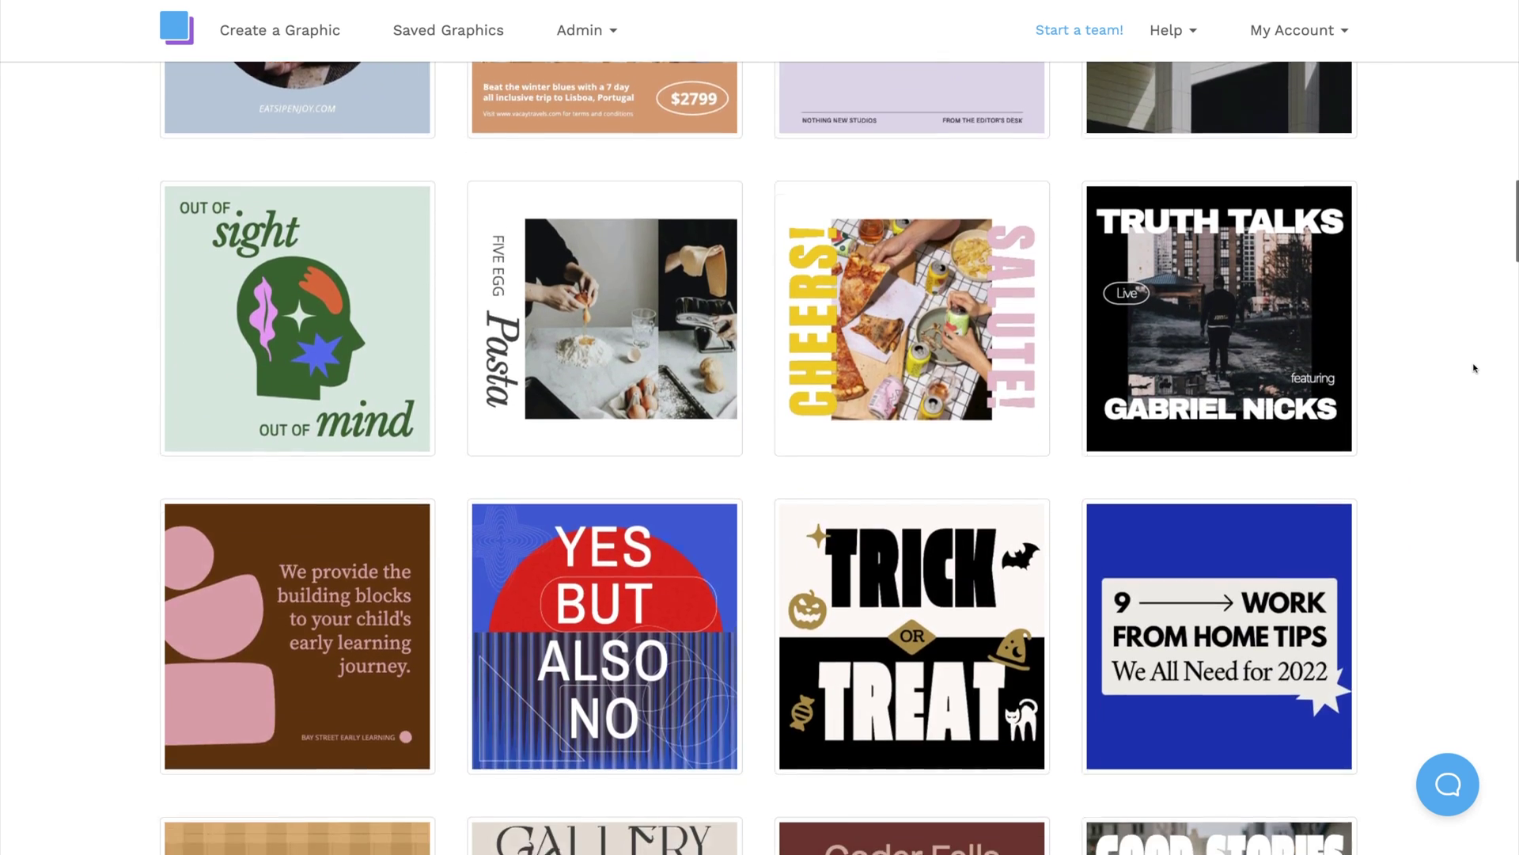
{"action": "scroll", "coordinate": [1475, 368], "scroll_direction": "down", "scroll_amount": 5}
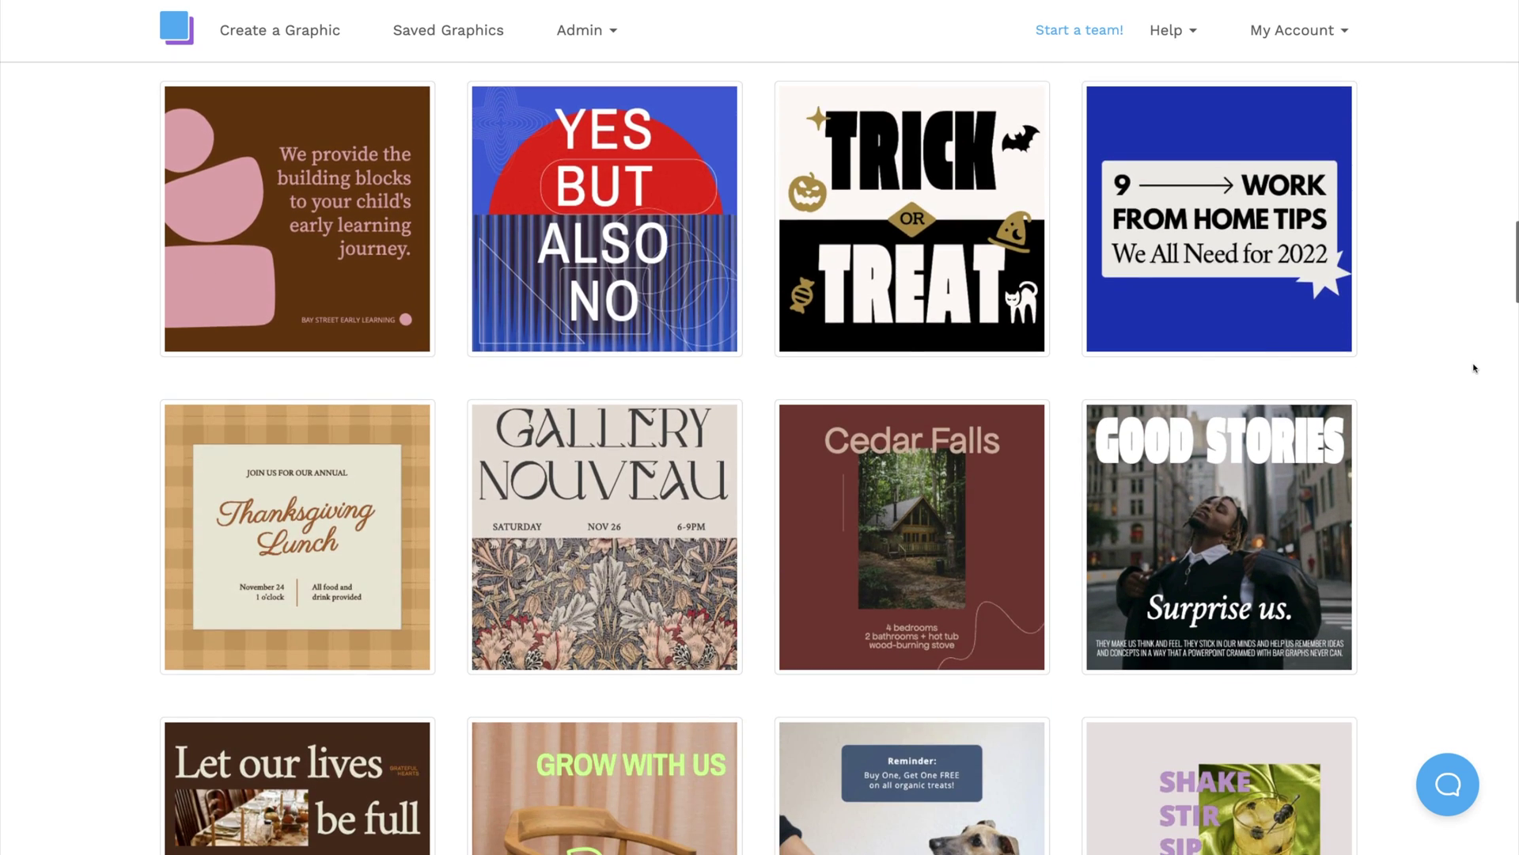
{"action": "scroll", "coordinate": [1475, 368], "scroll_direction": "down", "scroll_amount": 12}
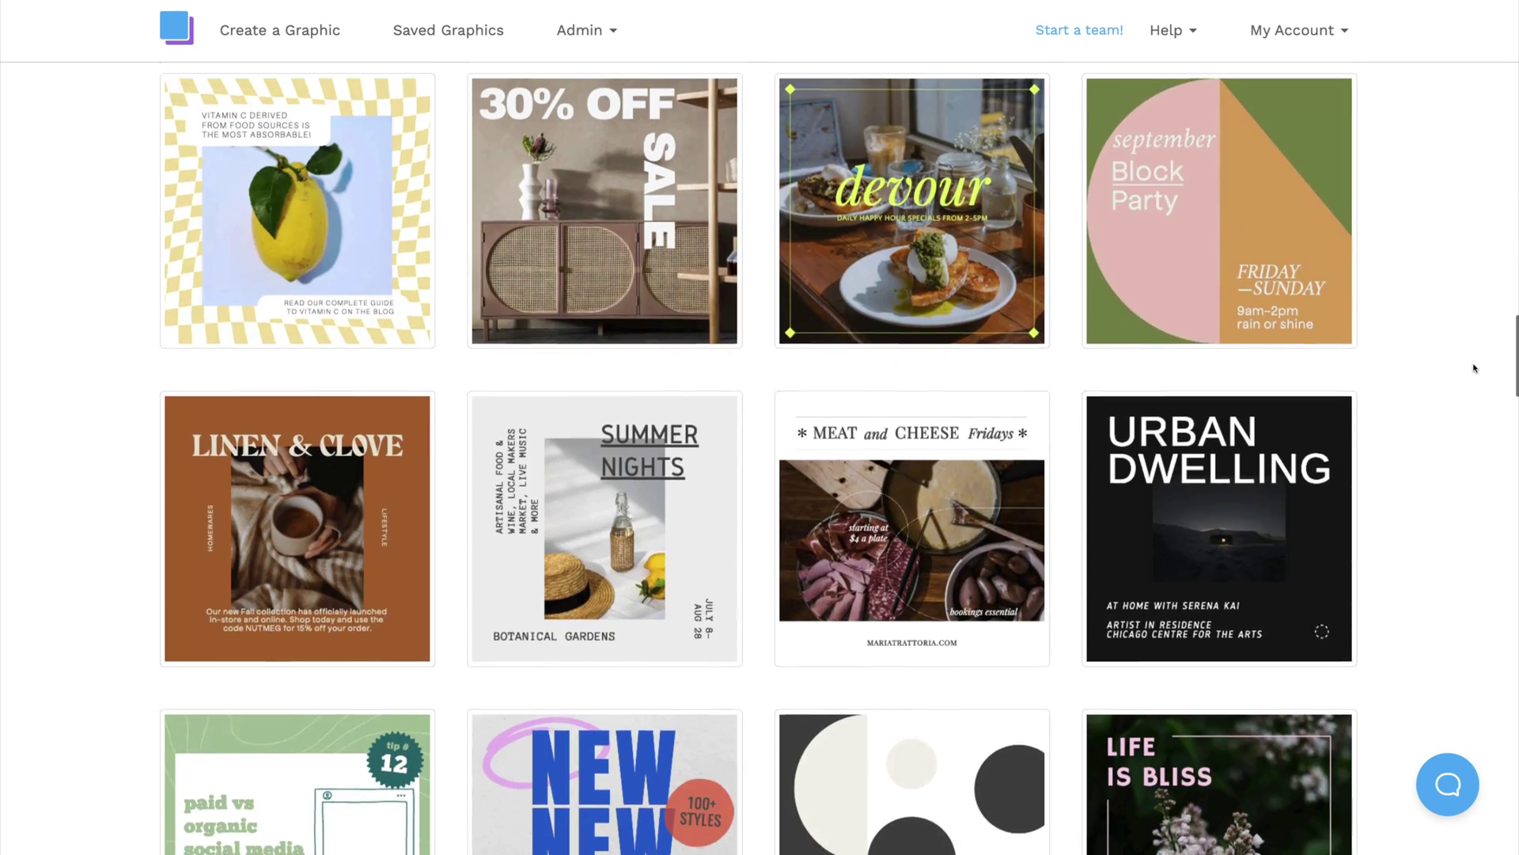
{"action": "scroll", "coordinate": [1475, 368], "scroll_direction": "down", "scroll_amount": 9}
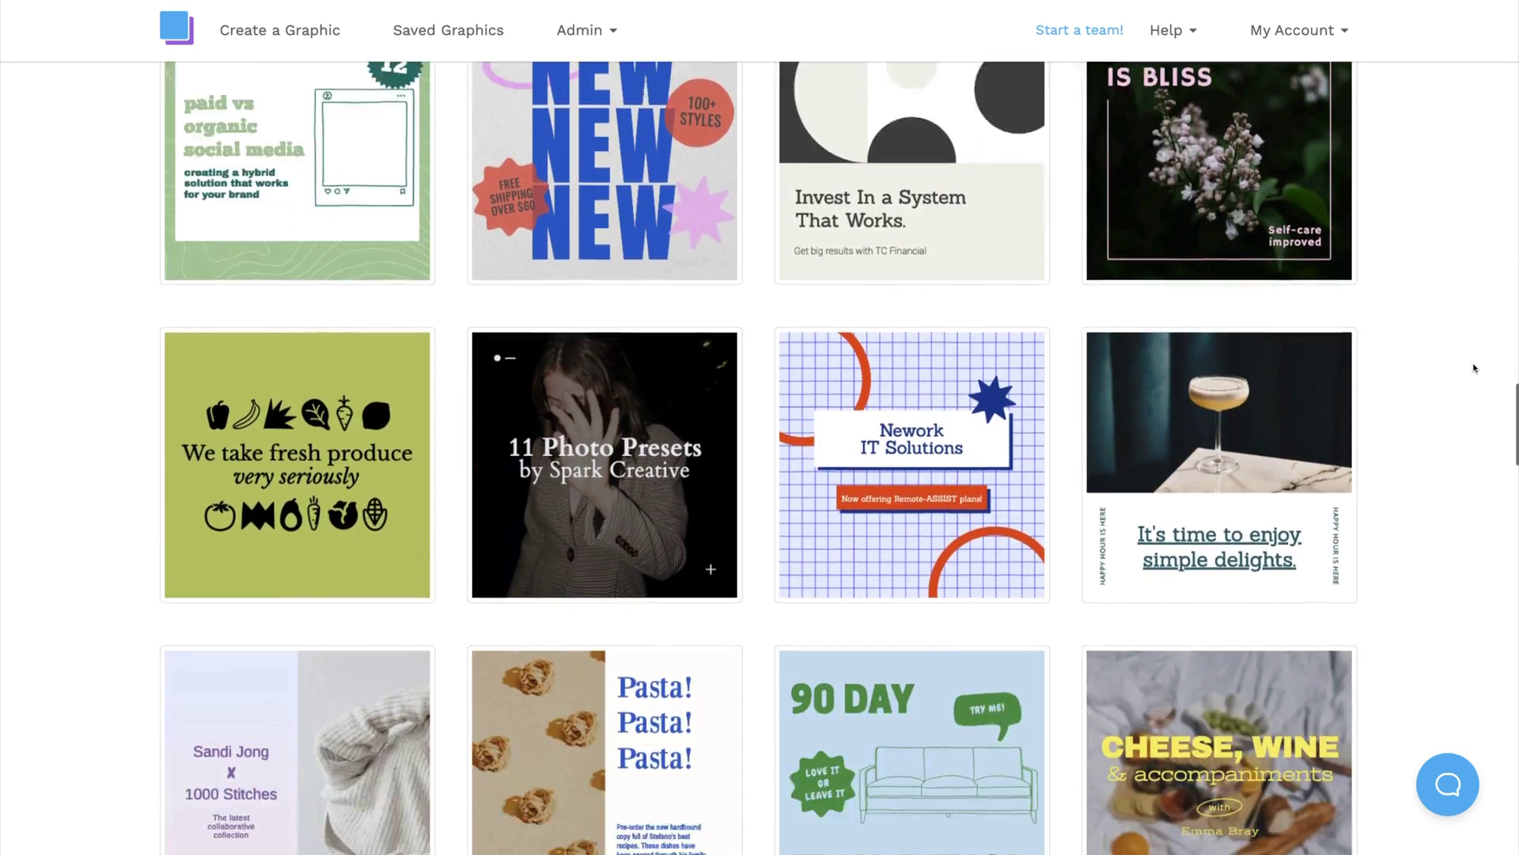
{"action": "scroll", "coordinate": [1475, 368], "scroll_direction": "down", "scroll_amount": 5}
{"action": "scroll", "coordinate": [1475, 368], "scroll_direction": "up", "scroll_amount": 11}
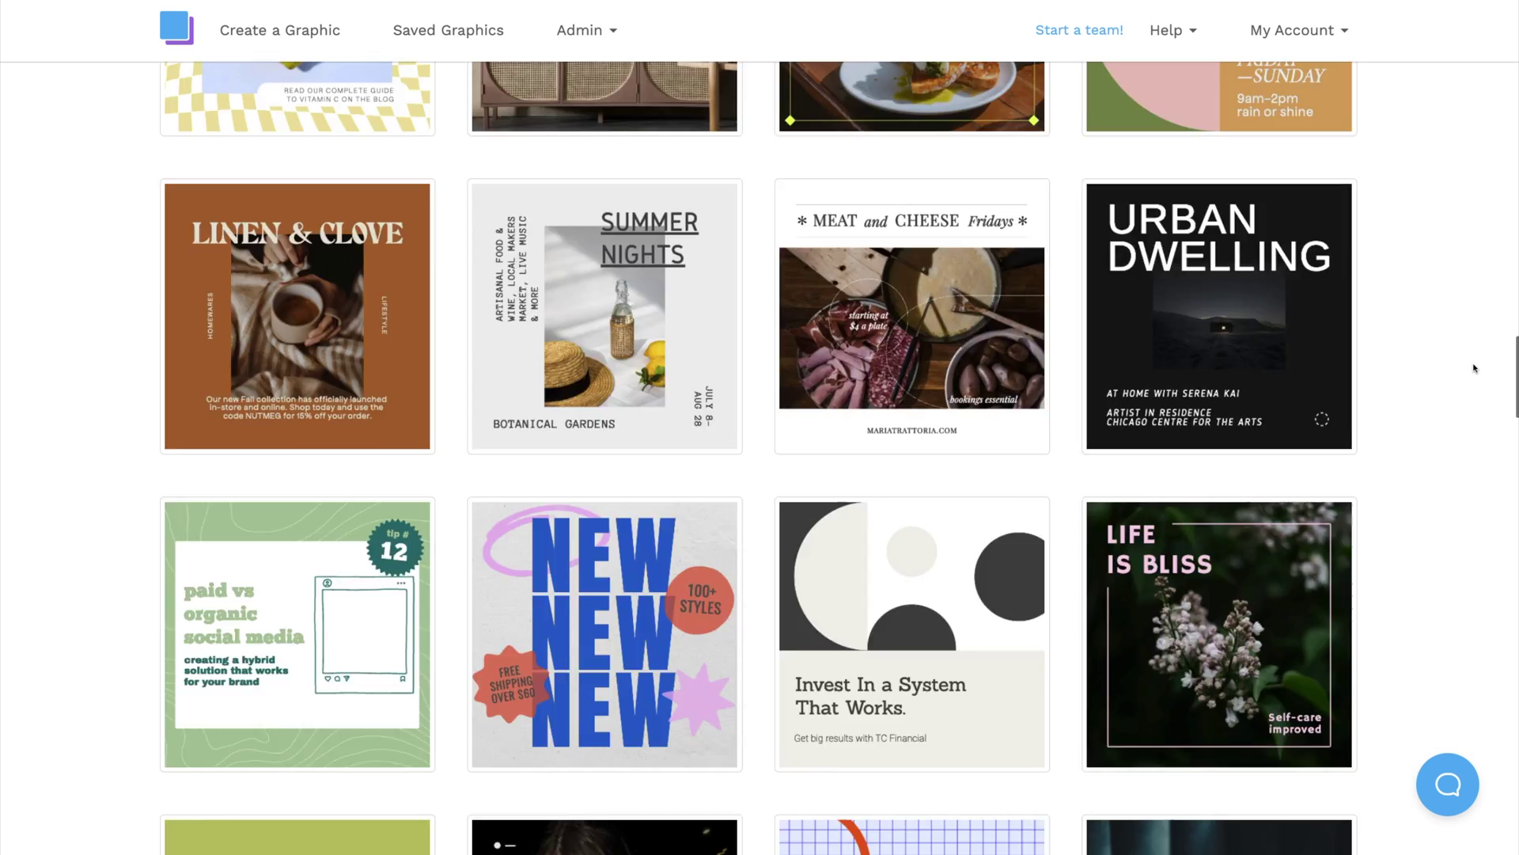
{"action": "scroll", "coordinate": [1476, 368], "scroll_direction": "up", "scroll_amount": 15}
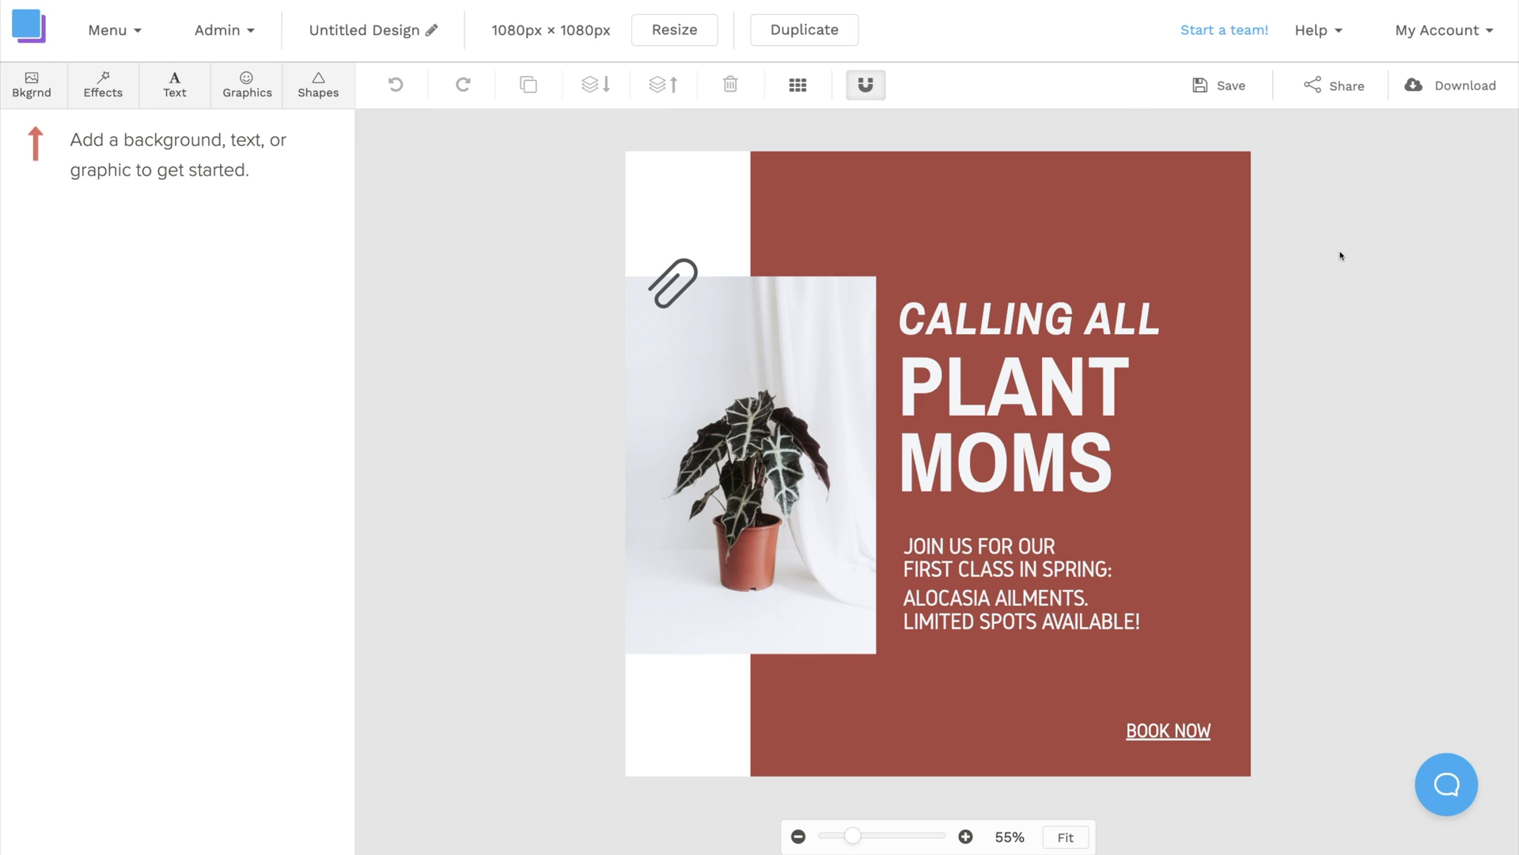
Delete the CALLING ALL line and change the PLANT MOMS headline to 'GEAR SWAP'.
{"action": "left_click", "coordinate": [1109, 318]}
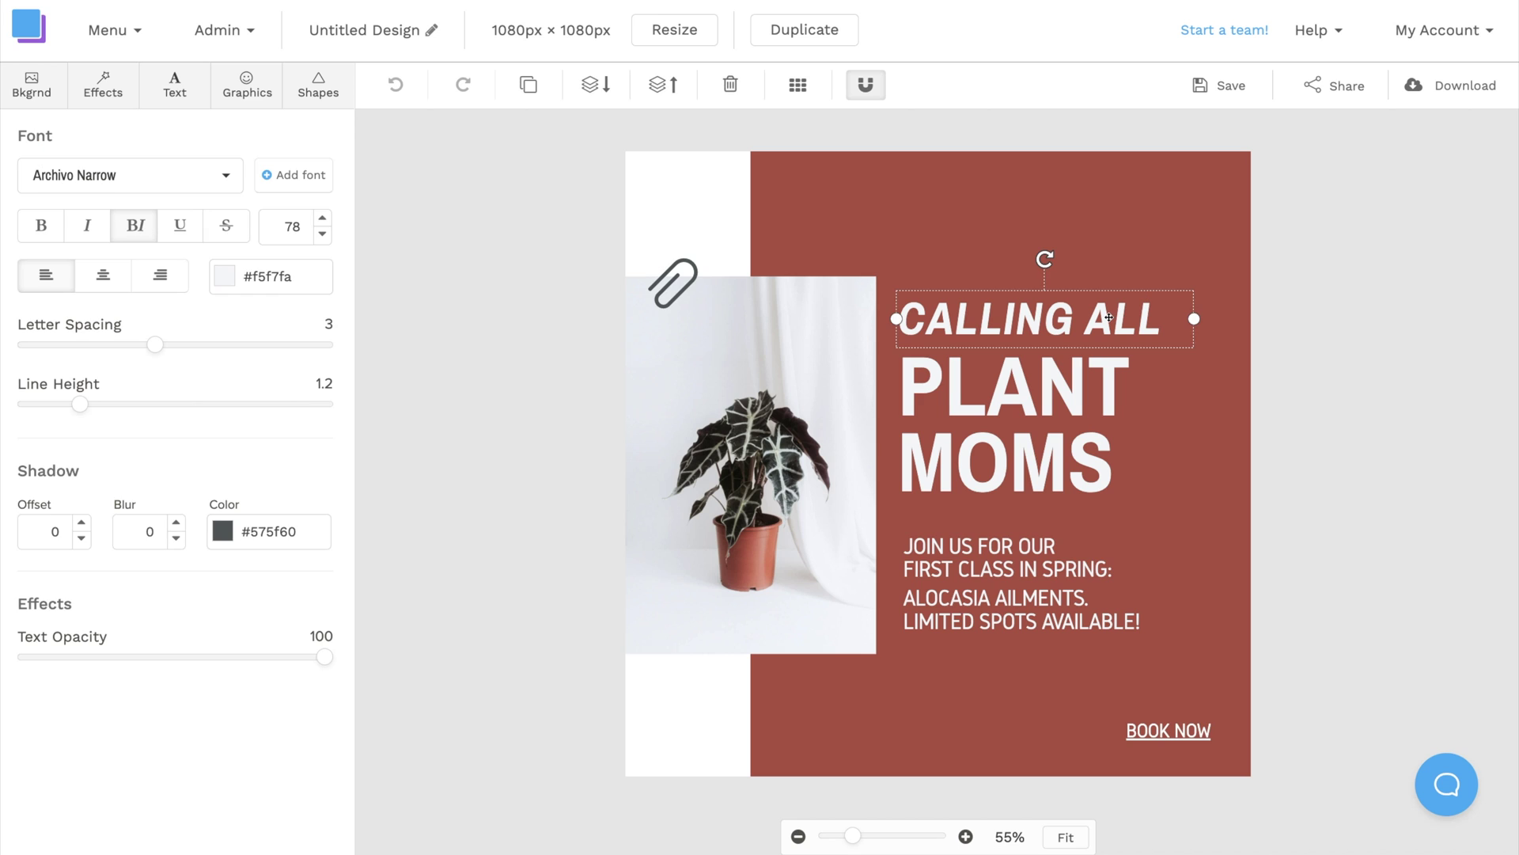
{"action": "key", "text": "Delete"}
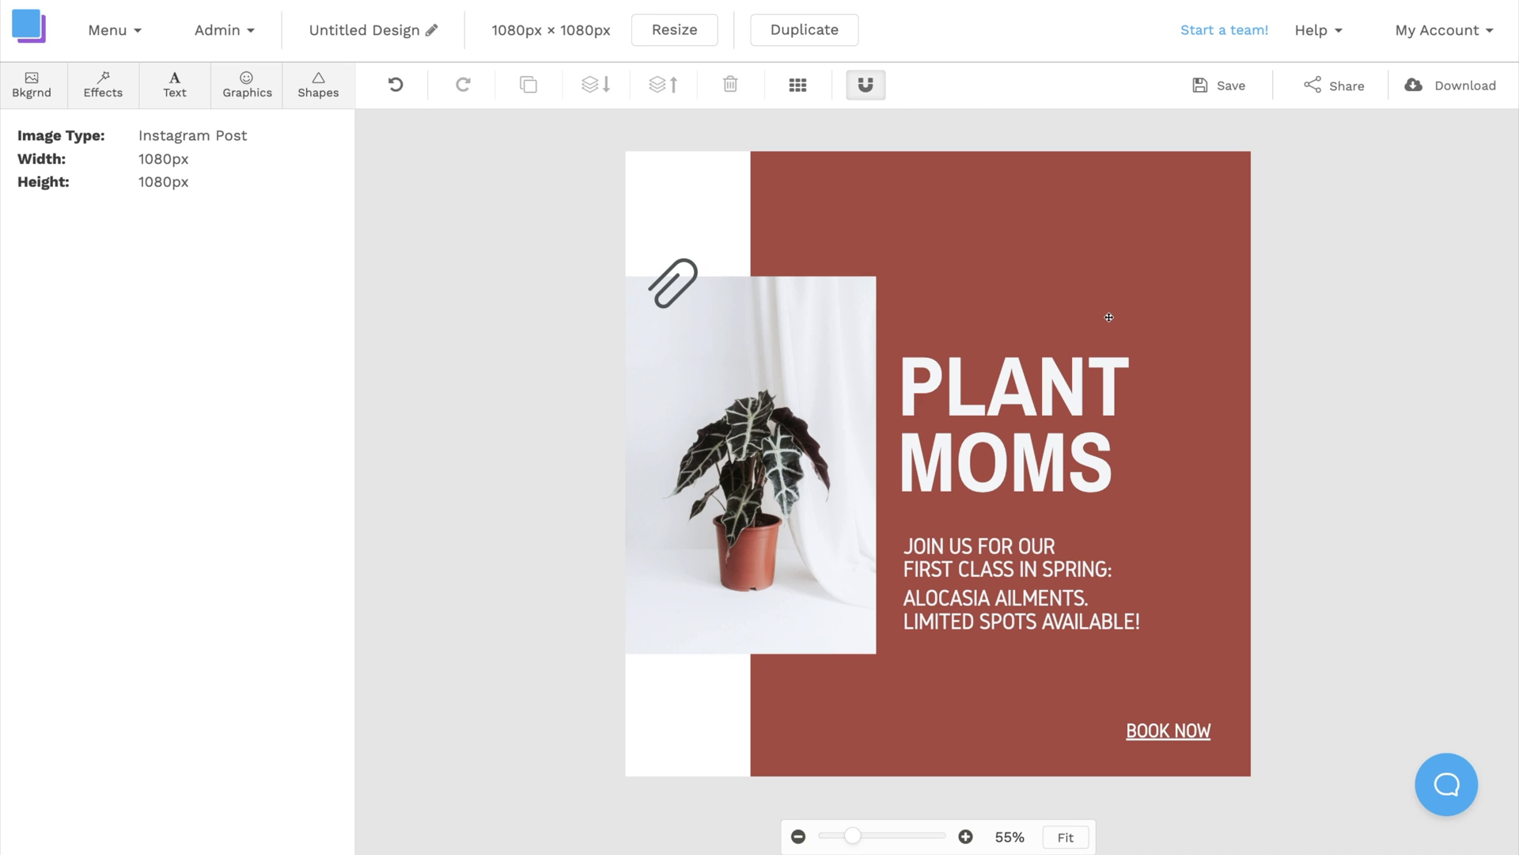
{"action": "left_click", "coordinate": [1055, 387]}
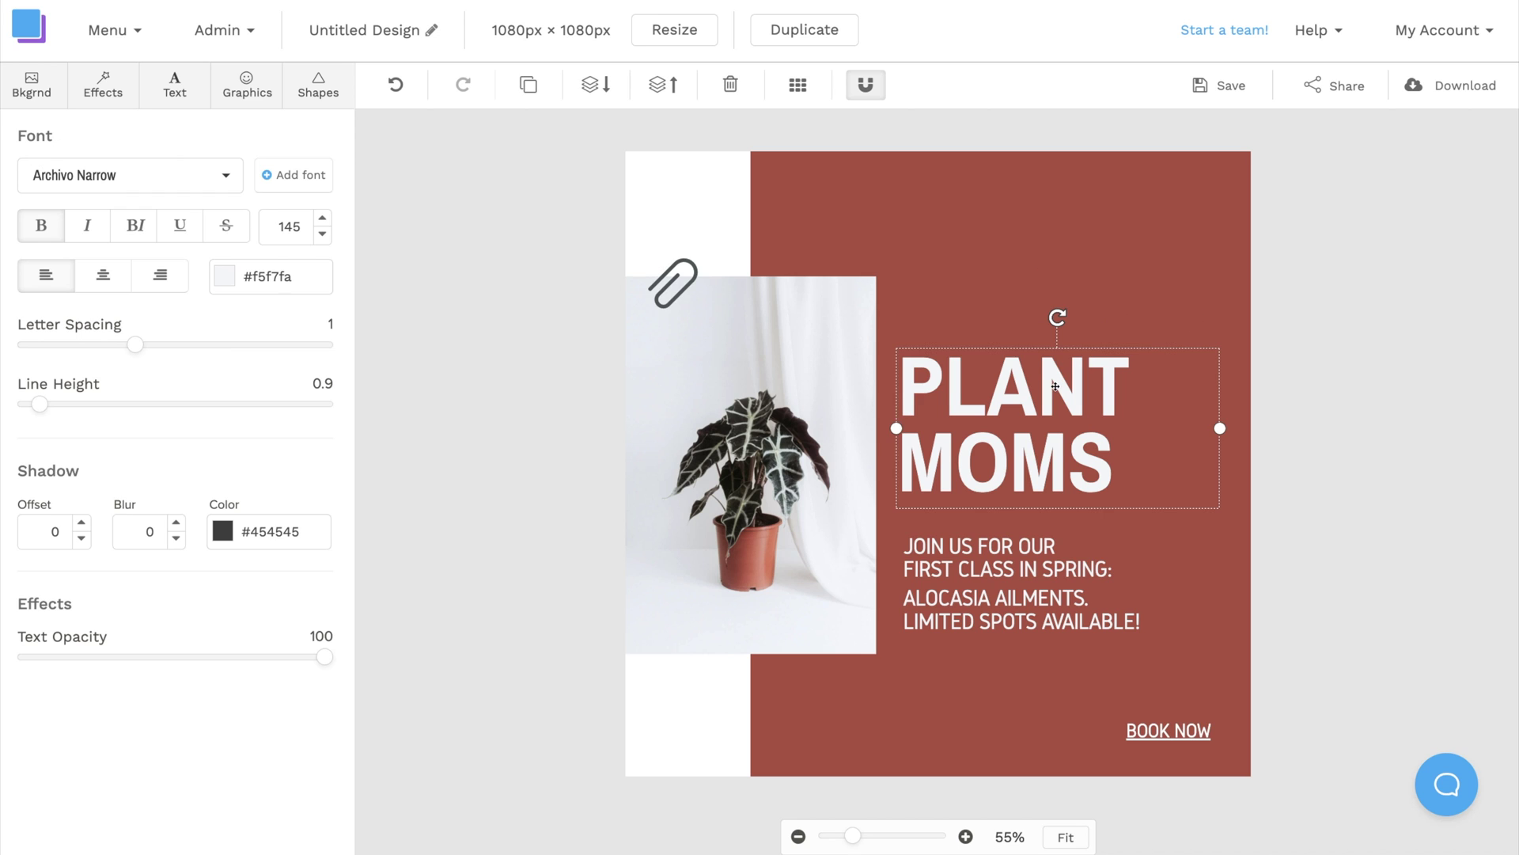
{"action": "double_click", "coordinate": [1054, 387]}
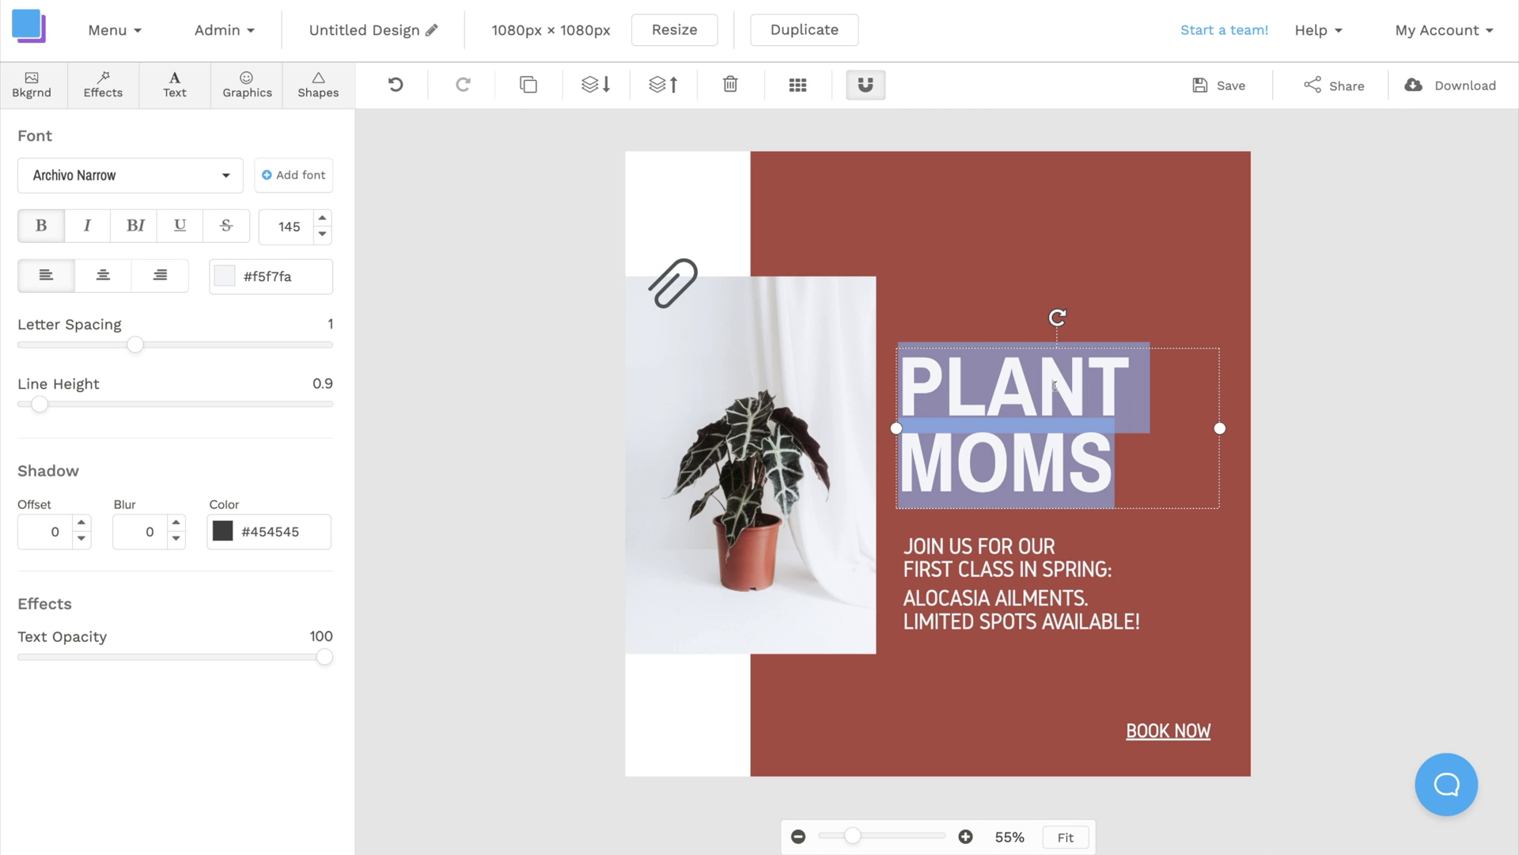
{"action": "type", "text": "GEAR SWAP"}
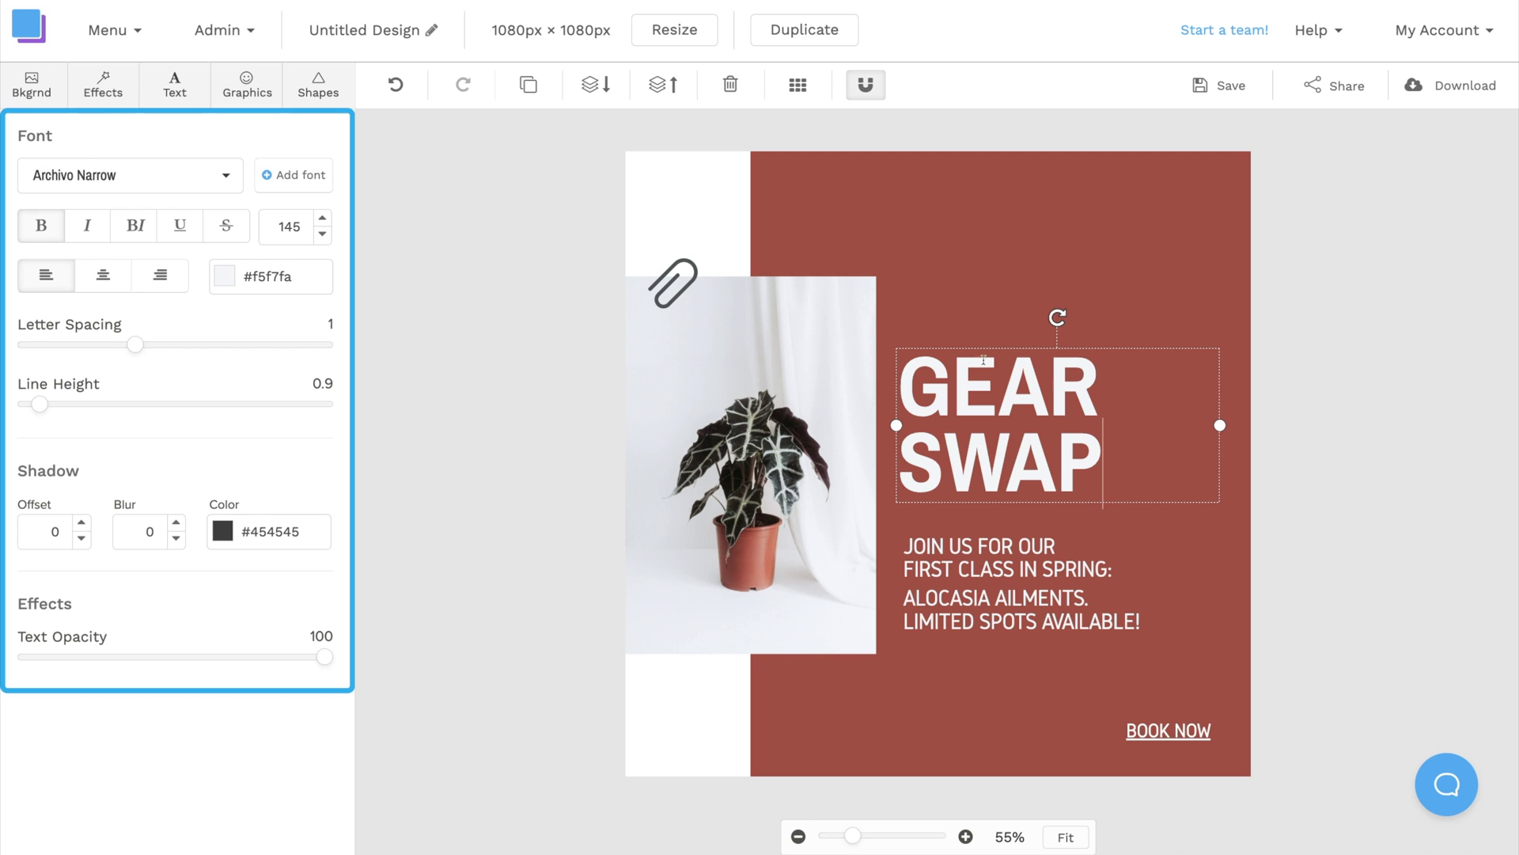
Set the GEAR SWAP headline font to Cooper Hewitt Heavy.
{"action": "left_click", "coordinate": [204, 179]}
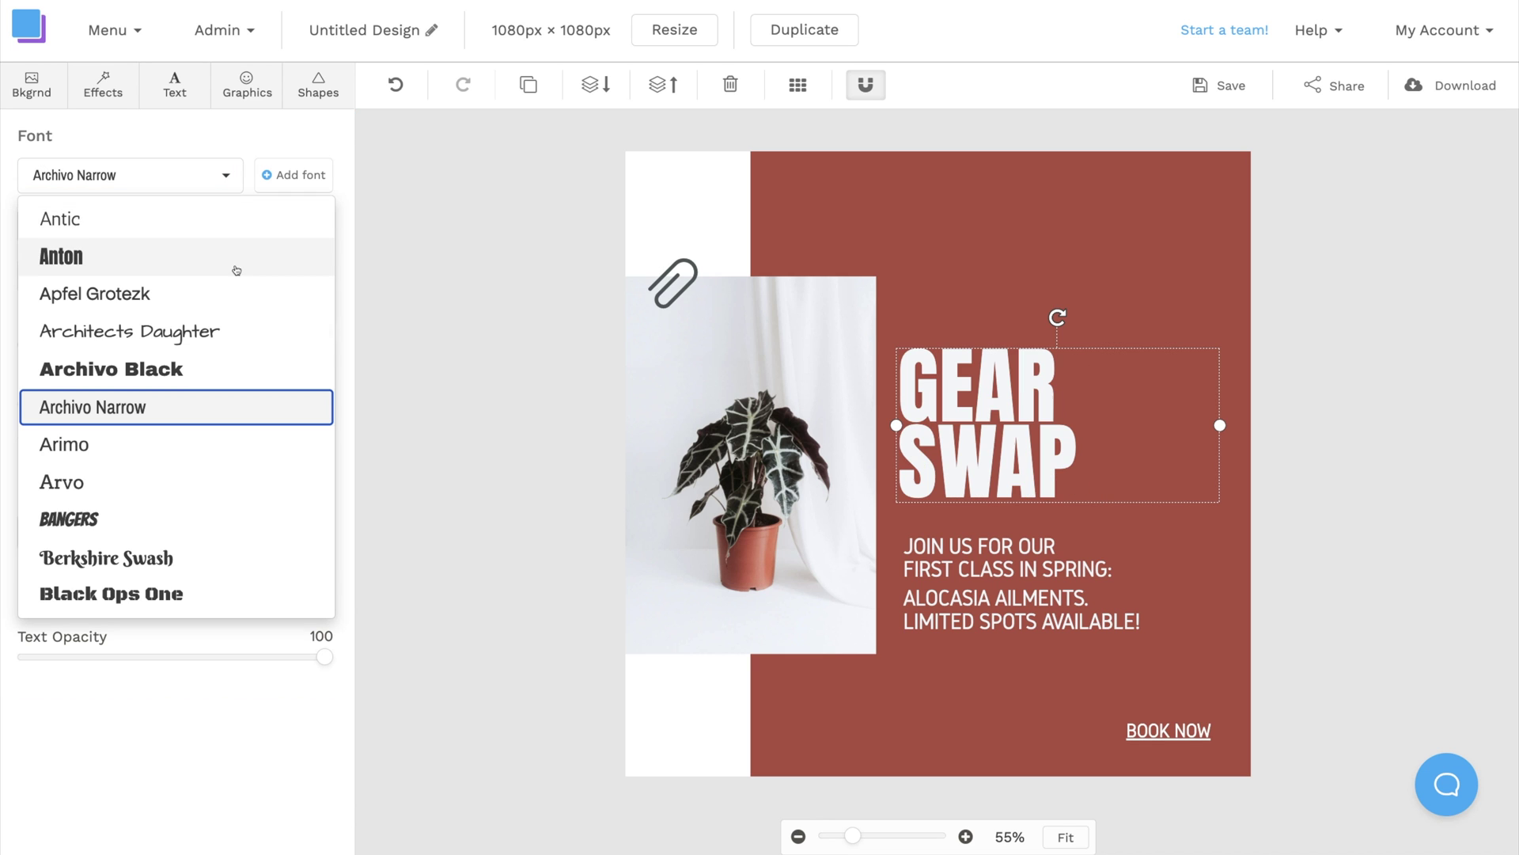
{"action": "scroll", "coordinate": [234, 264], "scroll_direction": "down", "scroll_amount": 3}
{"action": "scroll", "coordinate": [226, 436], "scroll_direction": "down", "scroll_amount": 8}
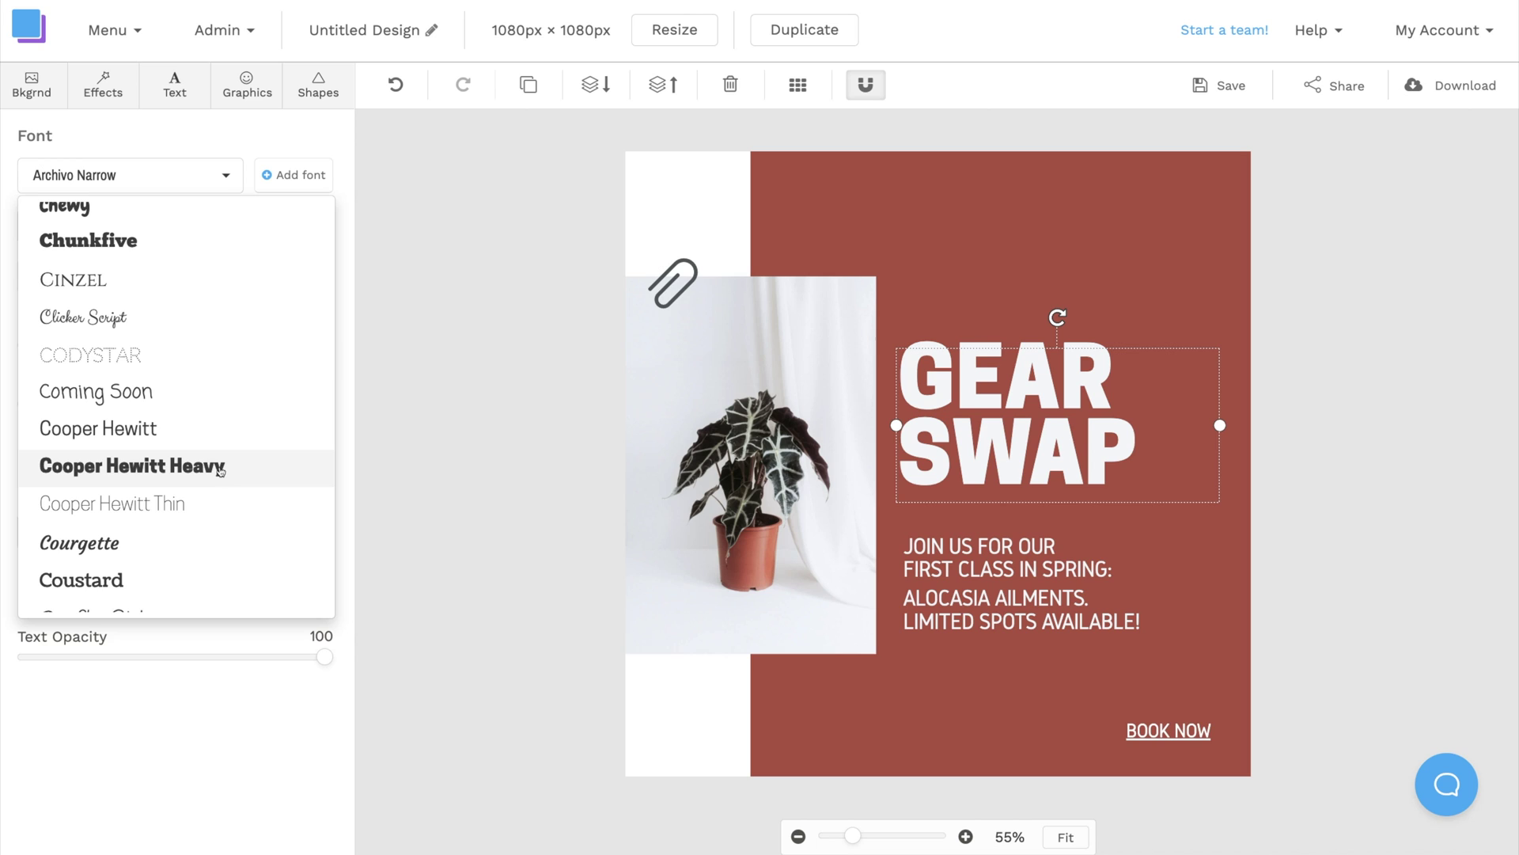
{"action": "left_click", "coordinate": [220, 469]}
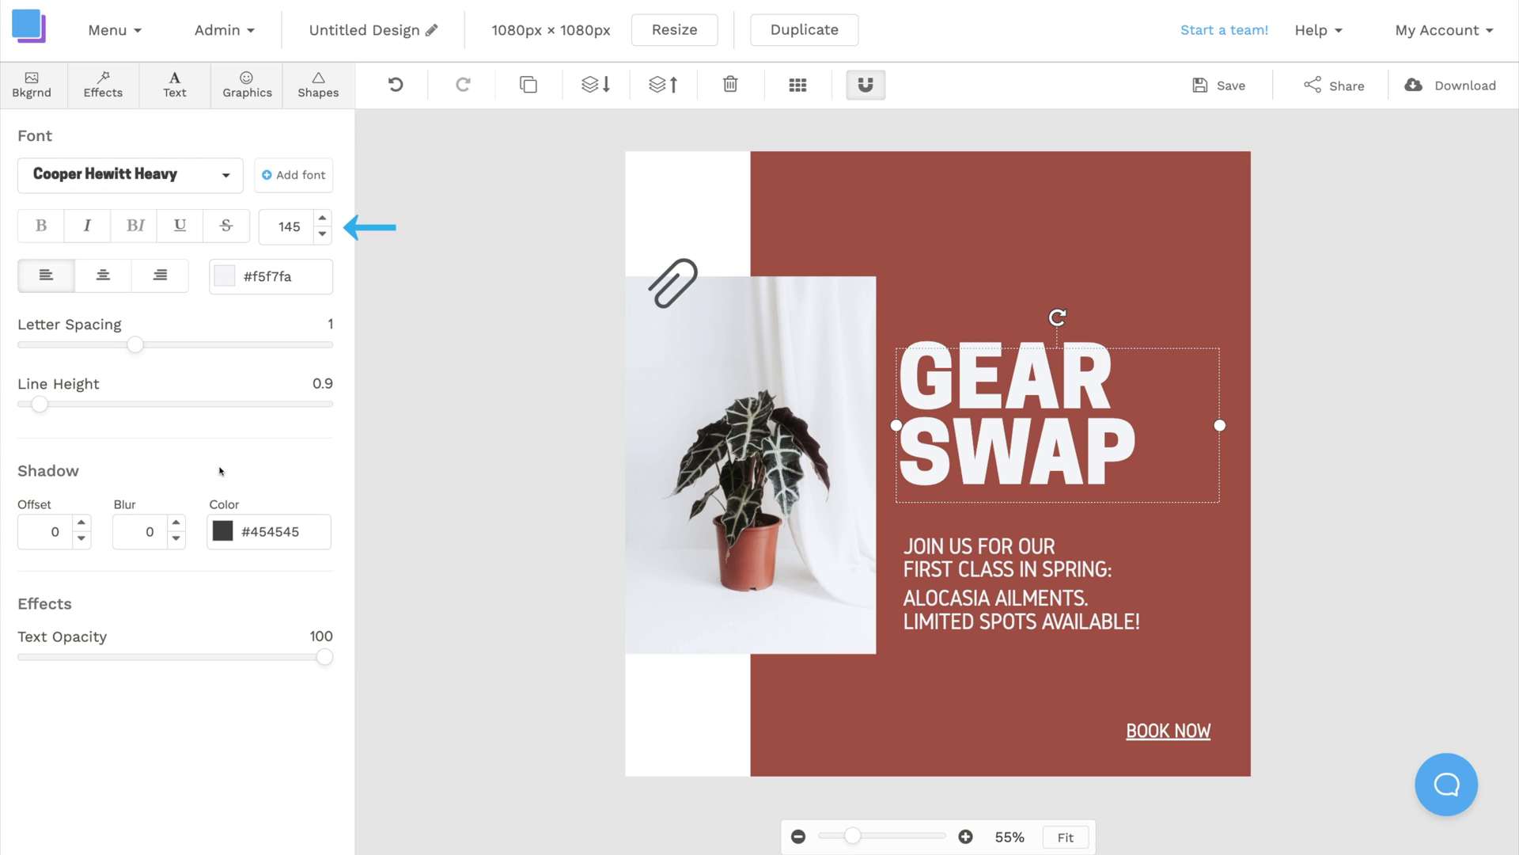
Reduce the headline to size 141 and set its line height to 1.
{"action": "left_click", "coordinate": [322, 233]}
{"action": "left_click", "coordinate": [323, 233]}
{"action": "left_click", "coordinate": [322, 234]}
{"action": "left_click", "coordinate": [322, 234]}
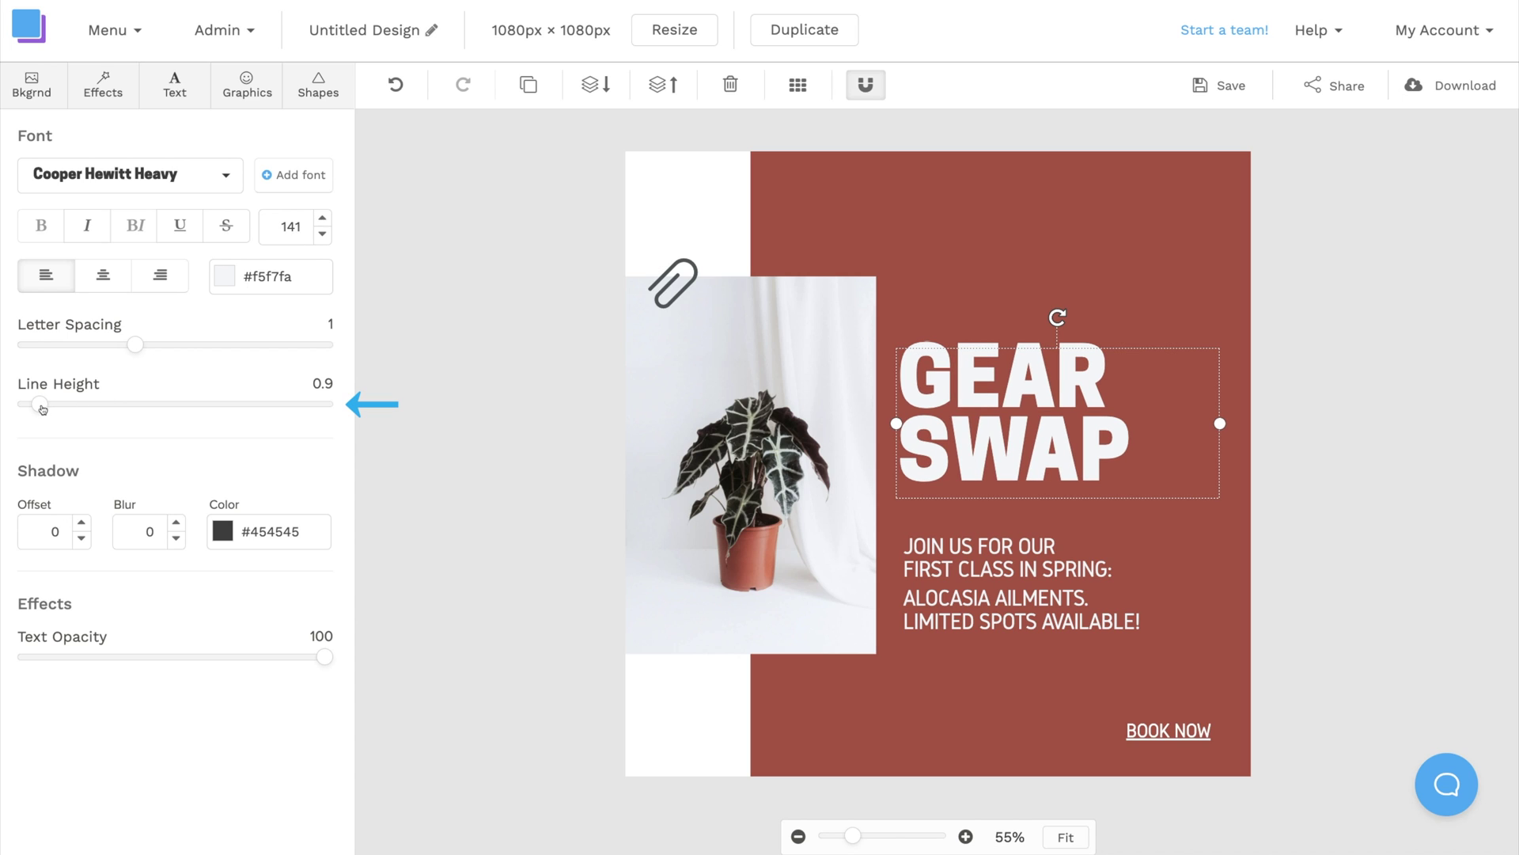
{"action": "mouse_move", "coordinate": [44, 410]}
{"action": "left_mouse_down"}
{"action": "mouse_move", "coordinate": [83, 410]}
{"action": "mouse_move", "coordinate": [61, 409]}
{"action": "left_mouse_up"}
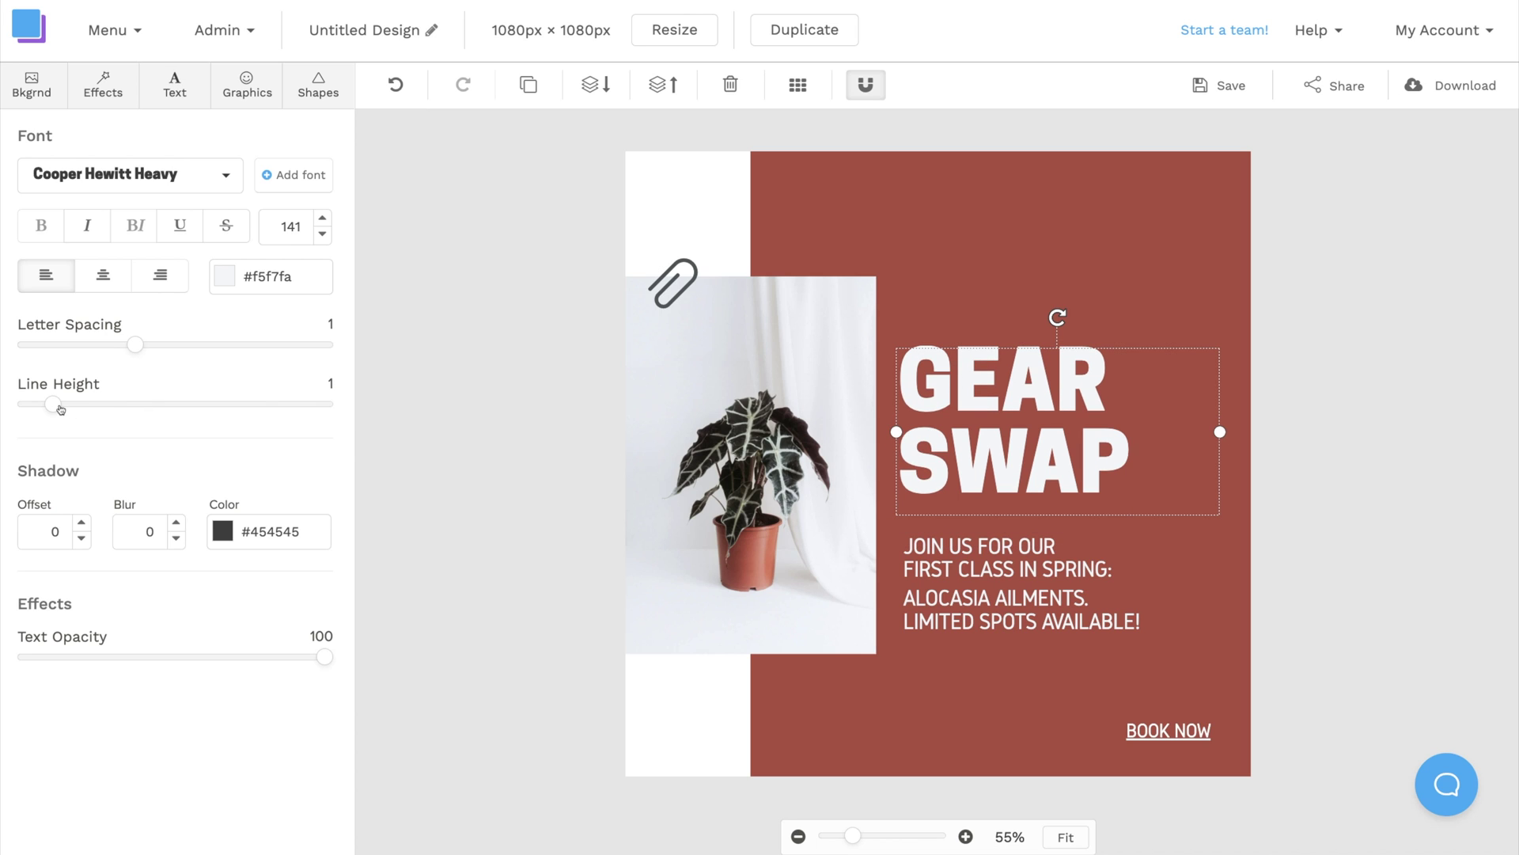
Replace the body text with 'WE BUY & SELL THE FRESHEST FITS' in Cooper Hewitt, letter spacing 0.
{"action": "double_click", "coordinate": [940, 557]}
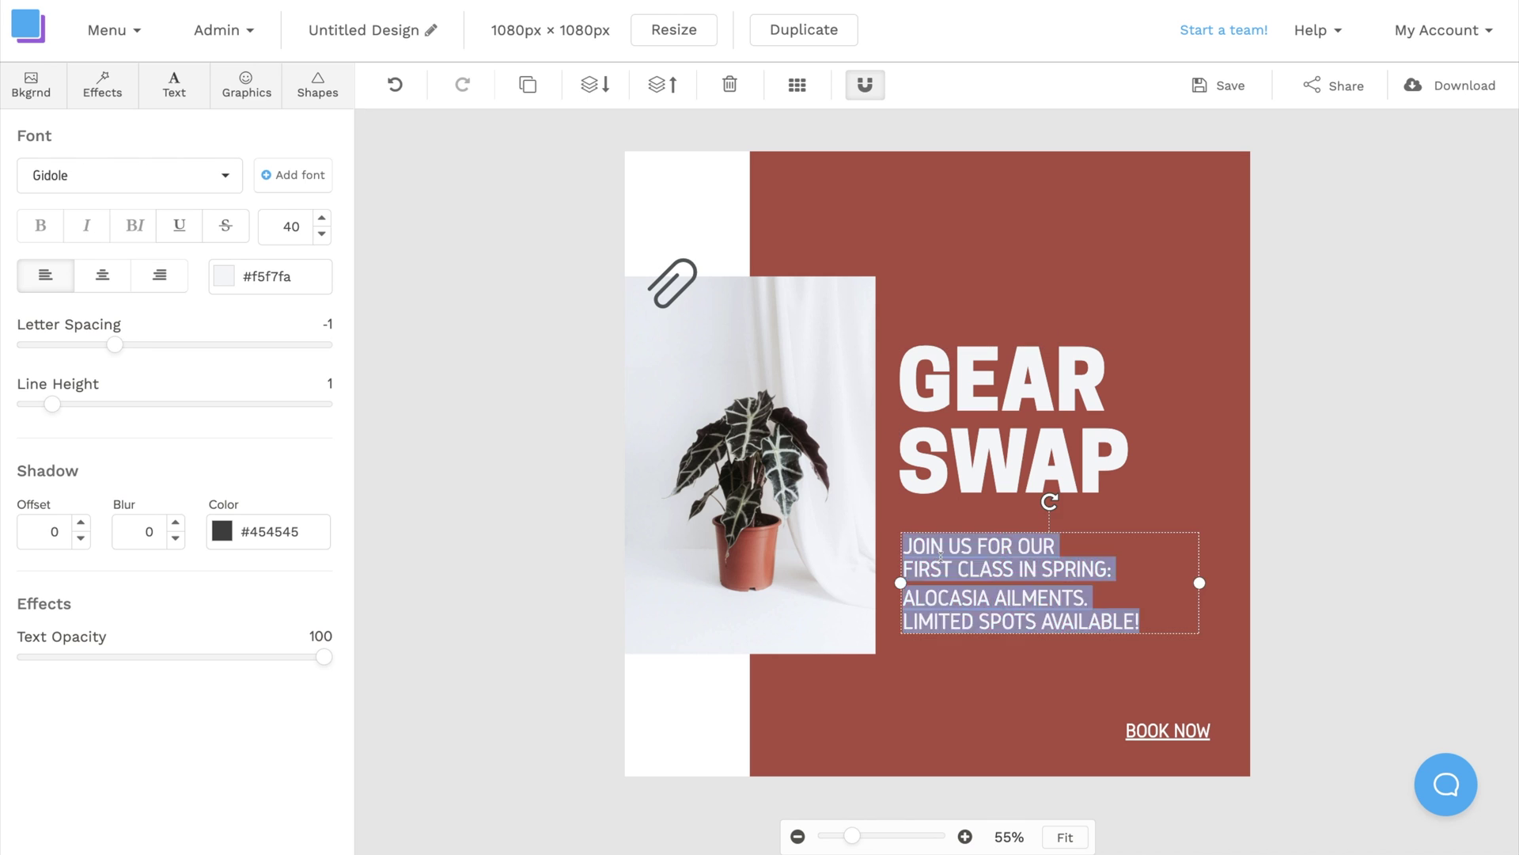
{"action": "type", "text": "WE BUY & SELL THE FRESHEST FITS"}
{"action": "left_click", "coordinate": [129, 175]}
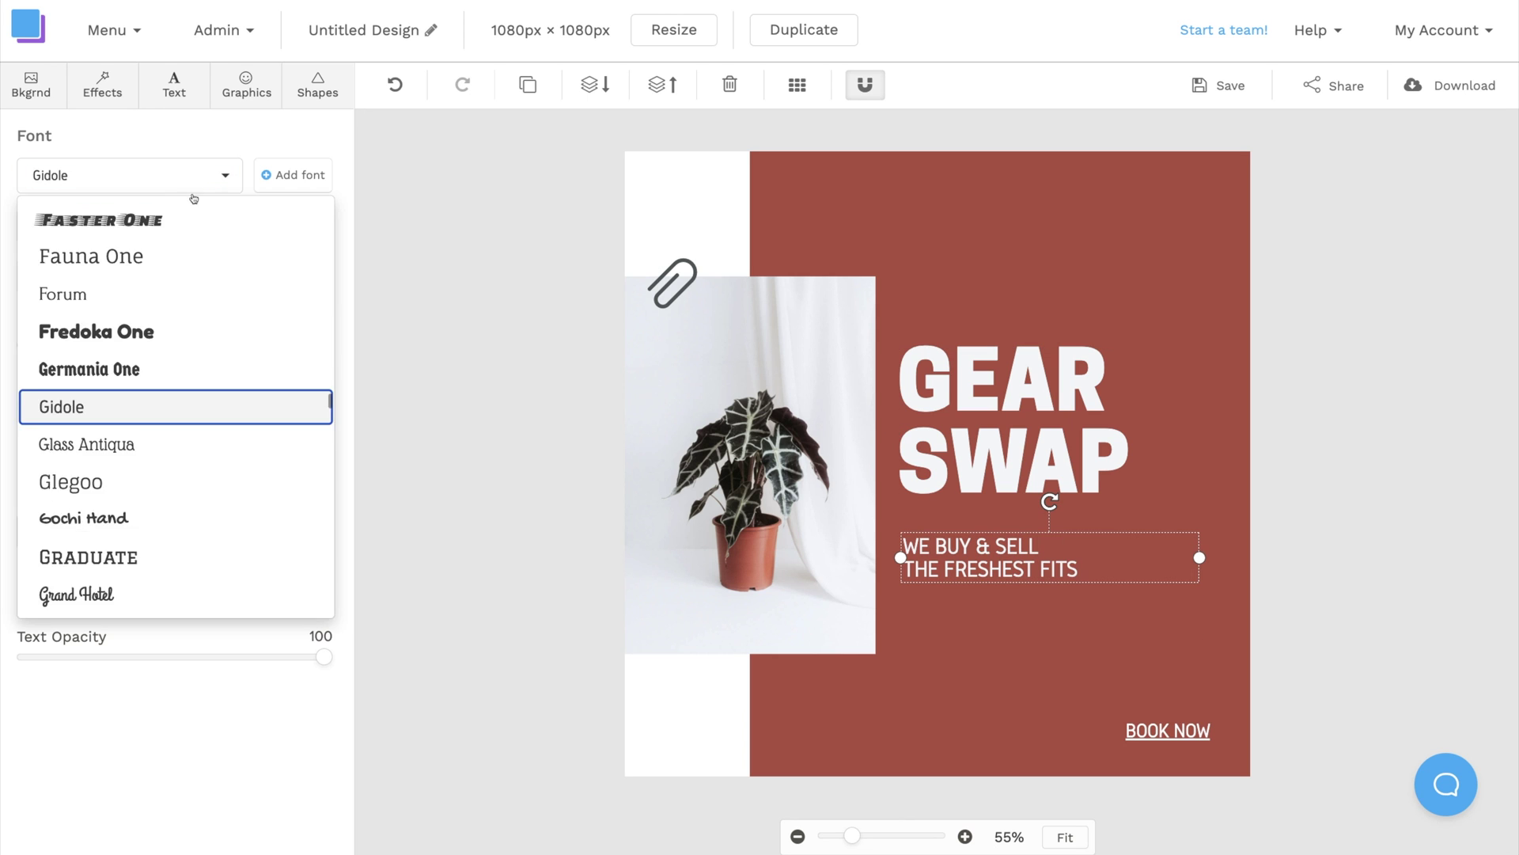
{"action": "scroll", "coordinate": [159, 396], "scroll_direction": "up", "scroll_amount": 5}
{"action": "left_click", "coordinate": [79, 258]}
{"action": "left_click", "coordinate": [322, 219]}
{"action": "left_click", "coordinate": [321, 219]}
{"action": "left_click", "coordinate": [321, 219]}
{"action": "left_click_drag", "start_coordinate": [115, 344], "coordinate": [125, 344]}
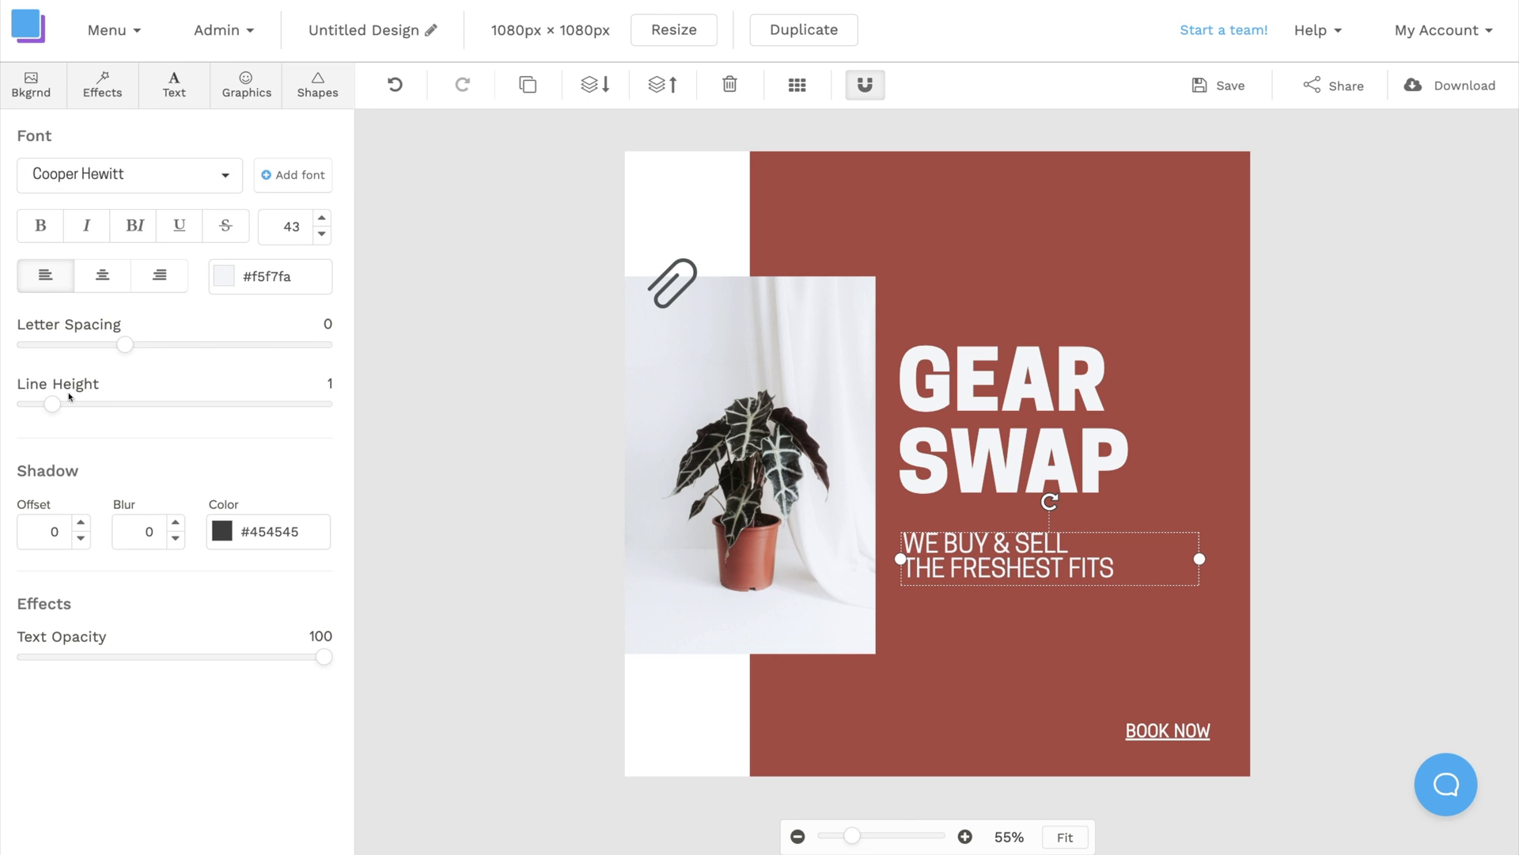
{"action": "left_click_drag", "start_coordinate": [53, 403], "coordinate": [91, 410]}
{"action": "double_click", "coordinate": [1170, 731]}
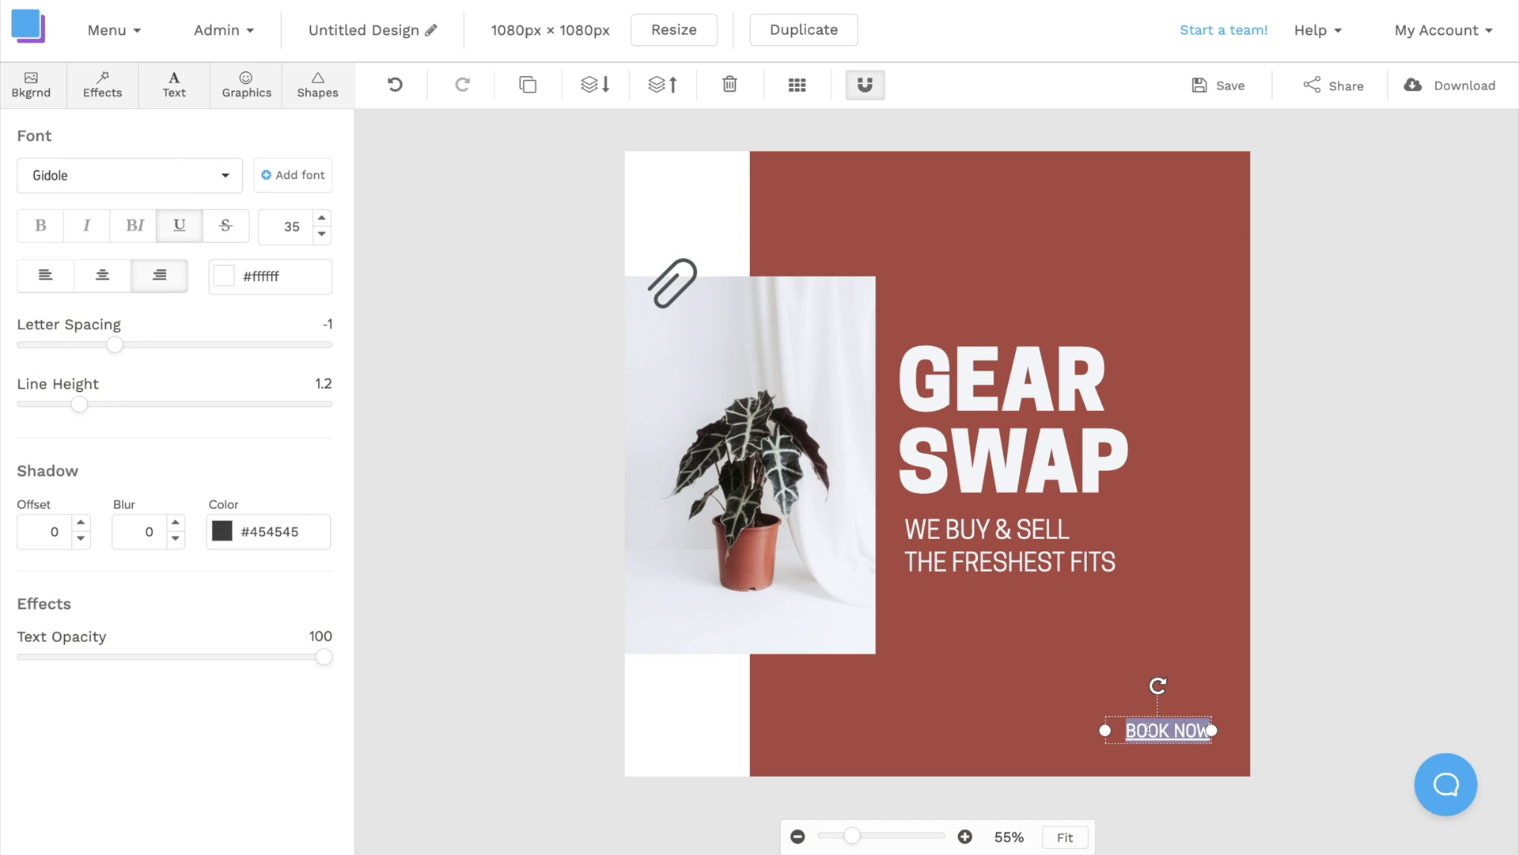
{"action": "type", "text": "www.gearswap.com"}
{"action": "left_click_drag", "start_coordinate": [1106, 742], "coordinate": [1032, 754]}
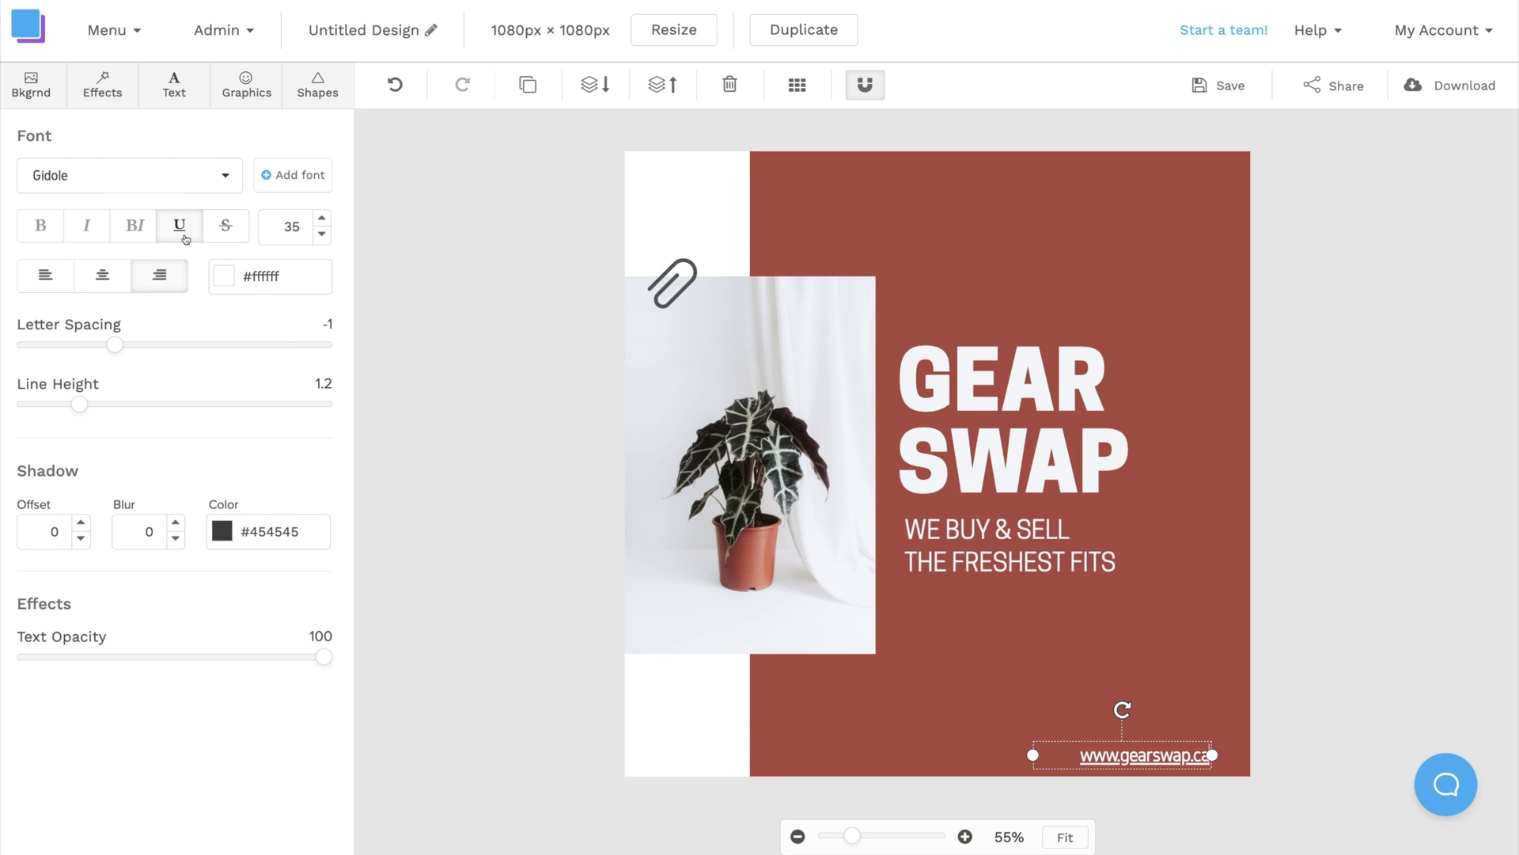
{"action": "left_click", "coordinate": [180, 225]}
{"action": "left_click", "coordinate": [129, 175]}
{"action": "scroll", "coordinate": [200, 307], "scroll_direction": "up", "scroll_amount": 8}
{"action": "left_click", "coordinate": [97, 246]}
{"action": "left_click_drag", "start_coordinate": [119, 344], "coordinate": [125, 344]}
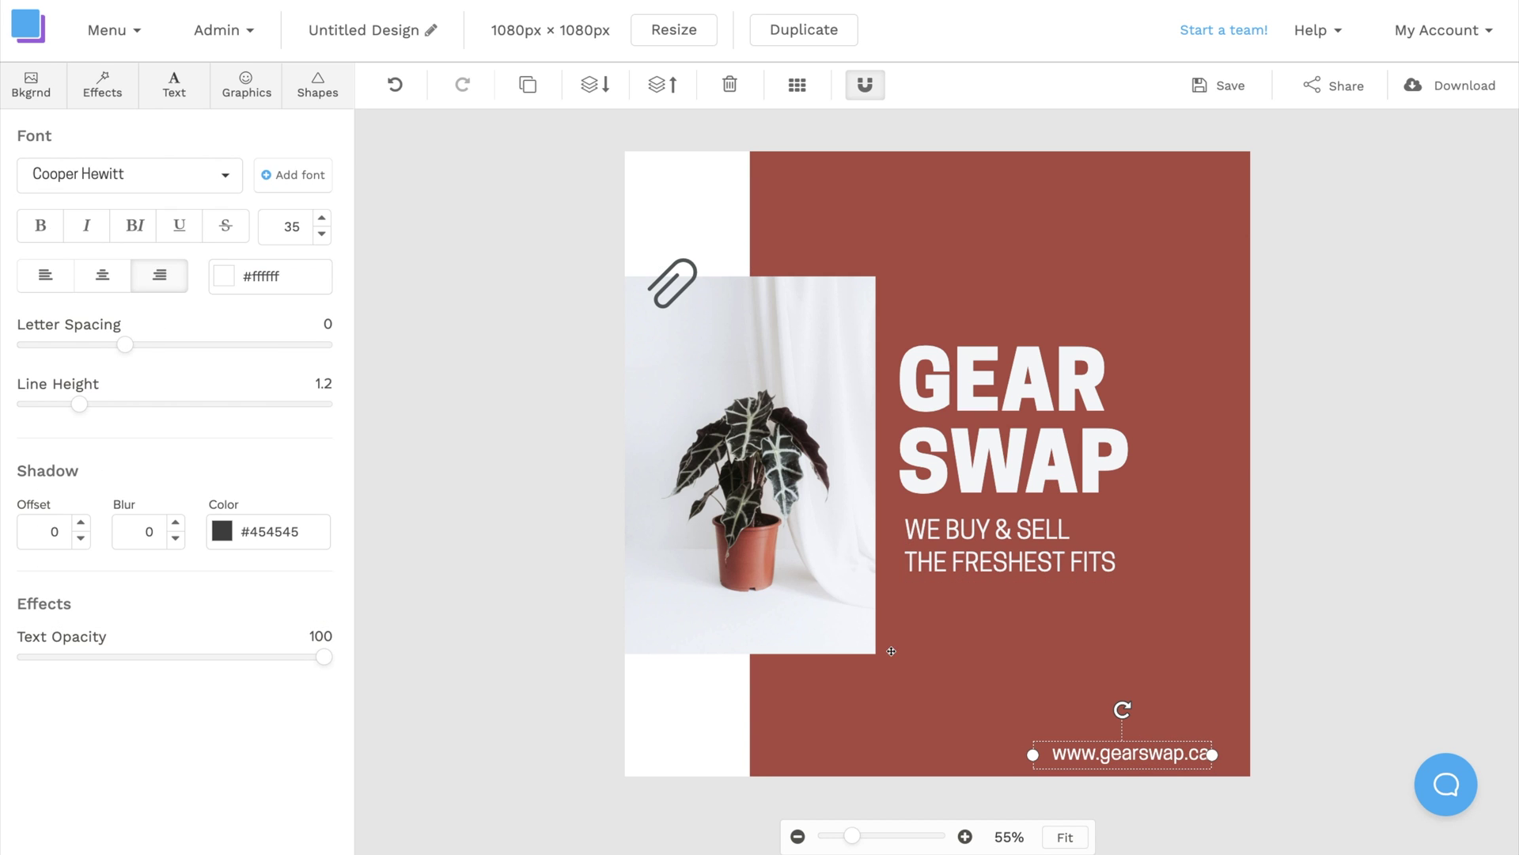
Move the web address into the bottom-right corner and deselect everything.
{"action": "left_click", "coordinate": [1069, 732]}
{"action": "left_click", "coordinate": [1079, 754]}
{"action": "left_click_drag", "start_coordinate": [1079, 755], "coordinate": [1102, 748]}
{"action": "left_click", "coordinate": [472, 498]}
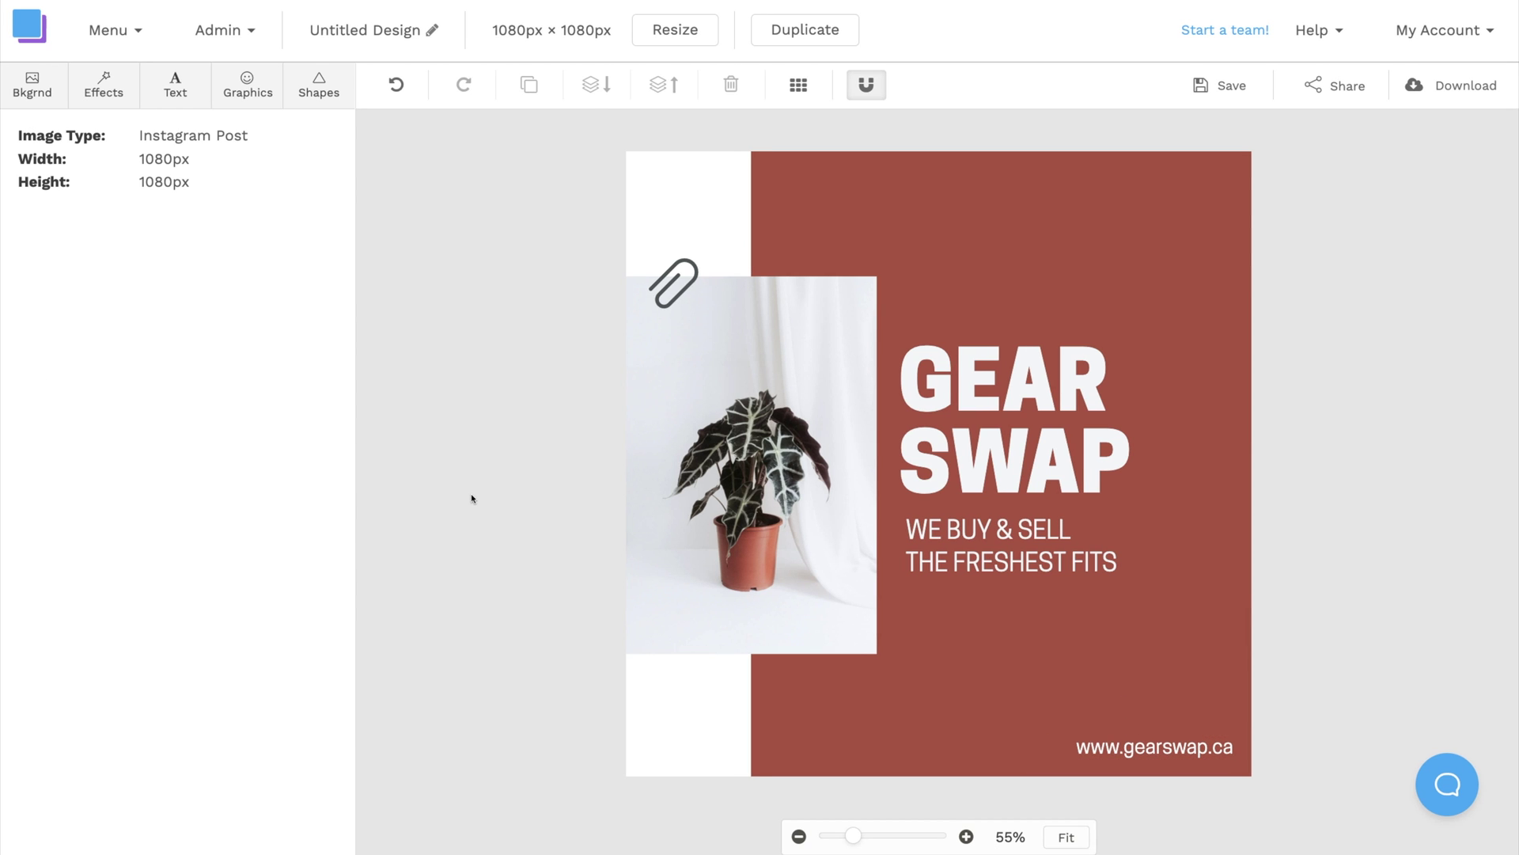
Remove the plant photo from the design and browse the stock photo library.
{"action": "left_click", "coordinate": [741, 453]}
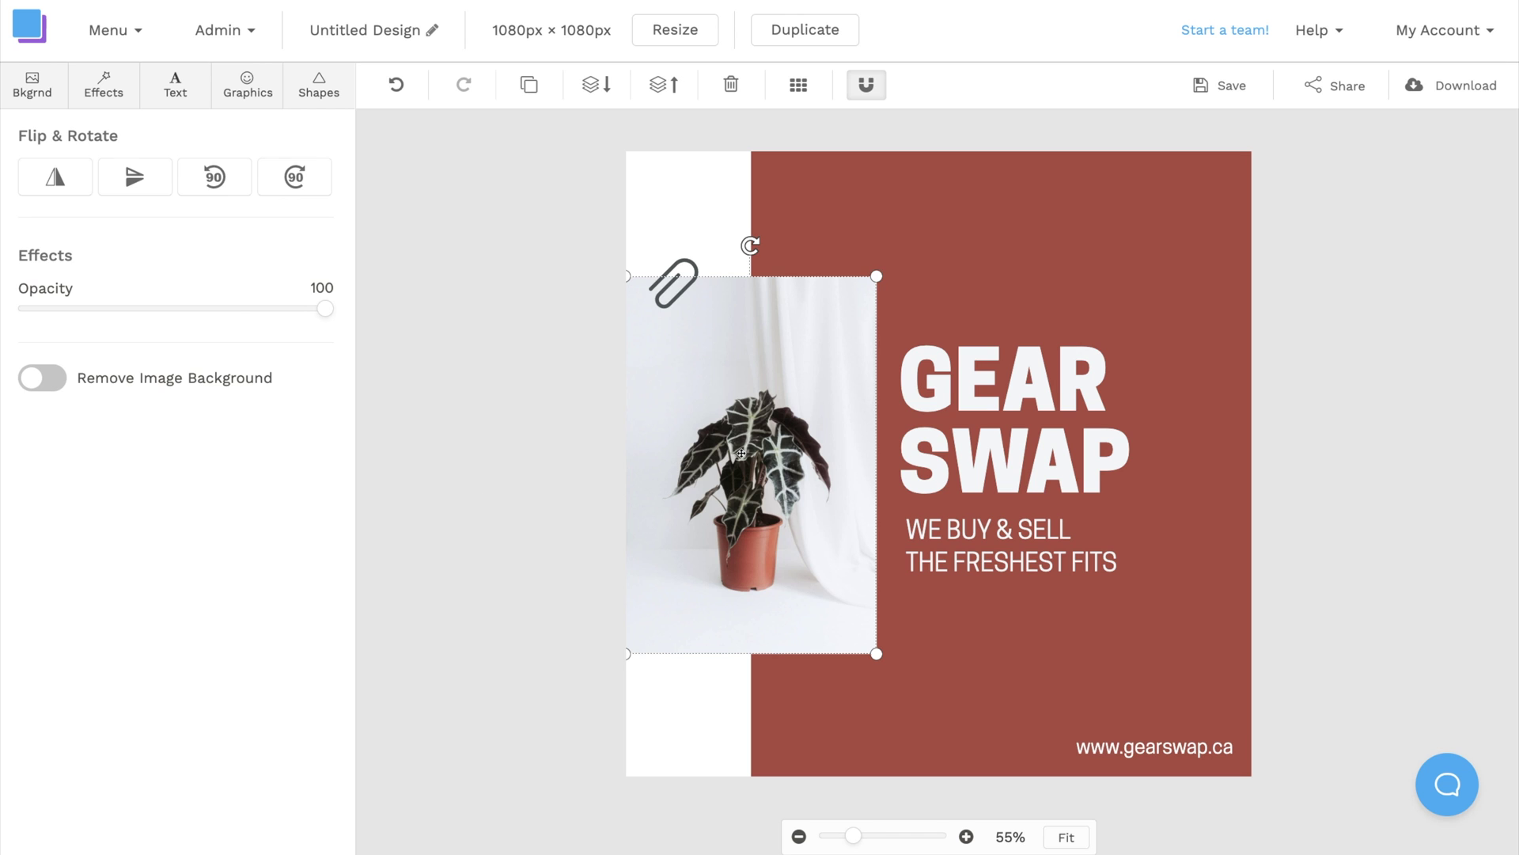
{"action": "key", "text": "Delete"}
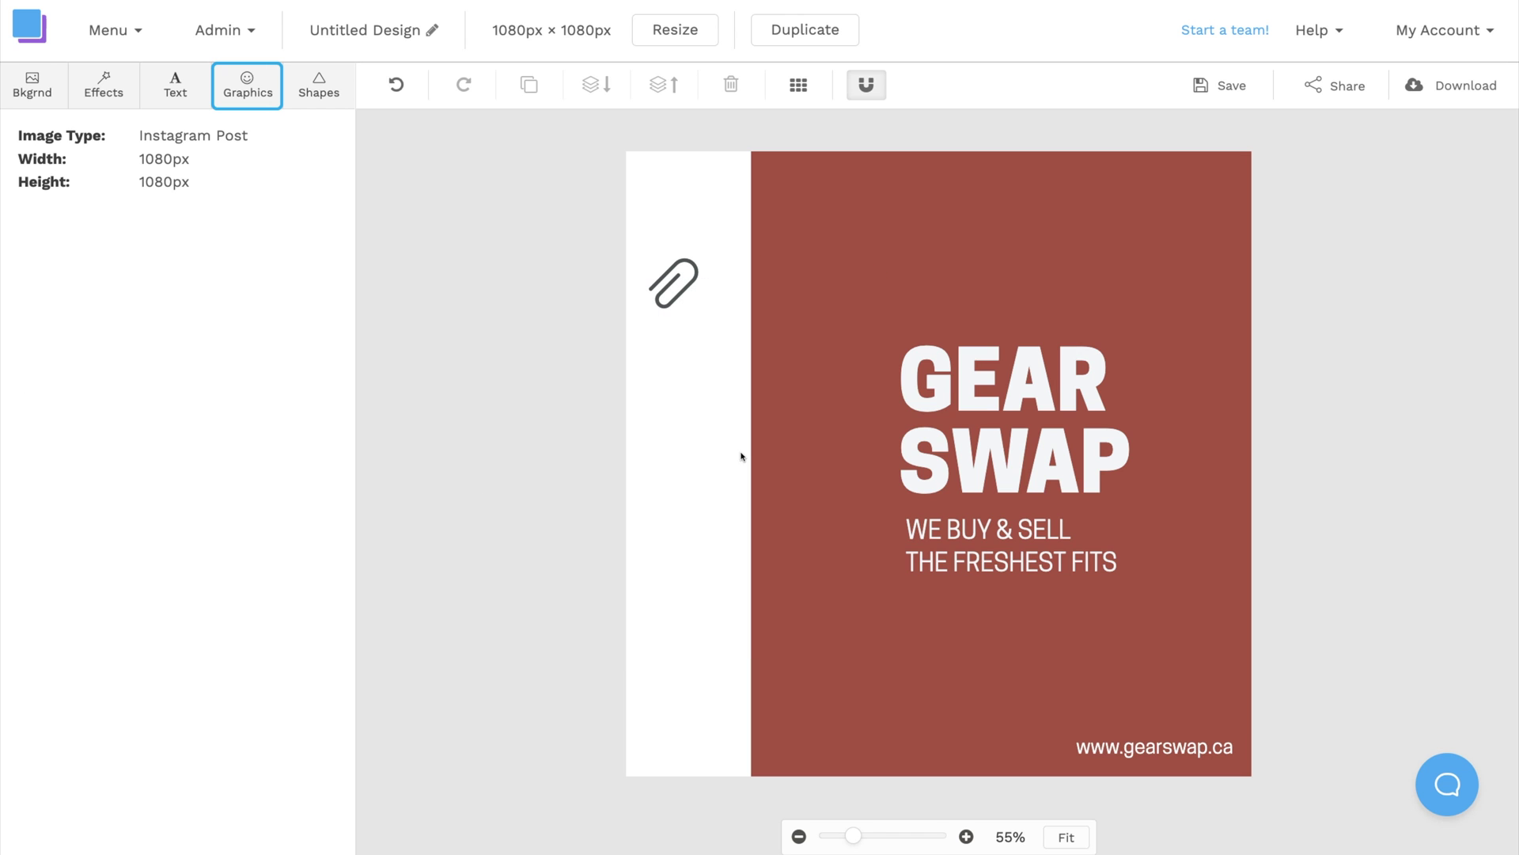
{"action": "left_click", "coordinate": [261, 101]}
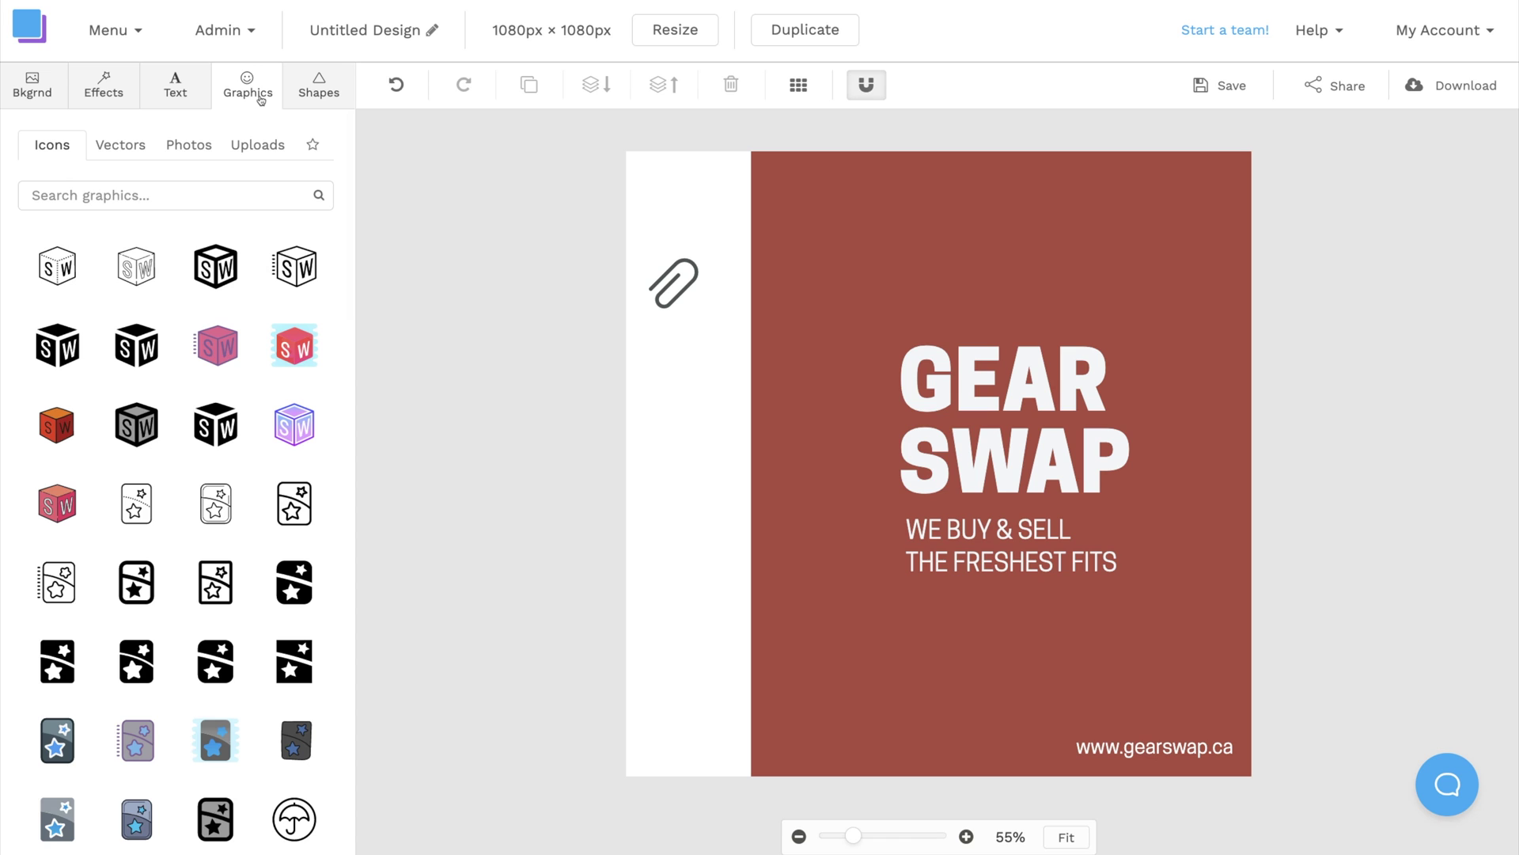
{"action": "left_click", "coordinate": [258, 147]}
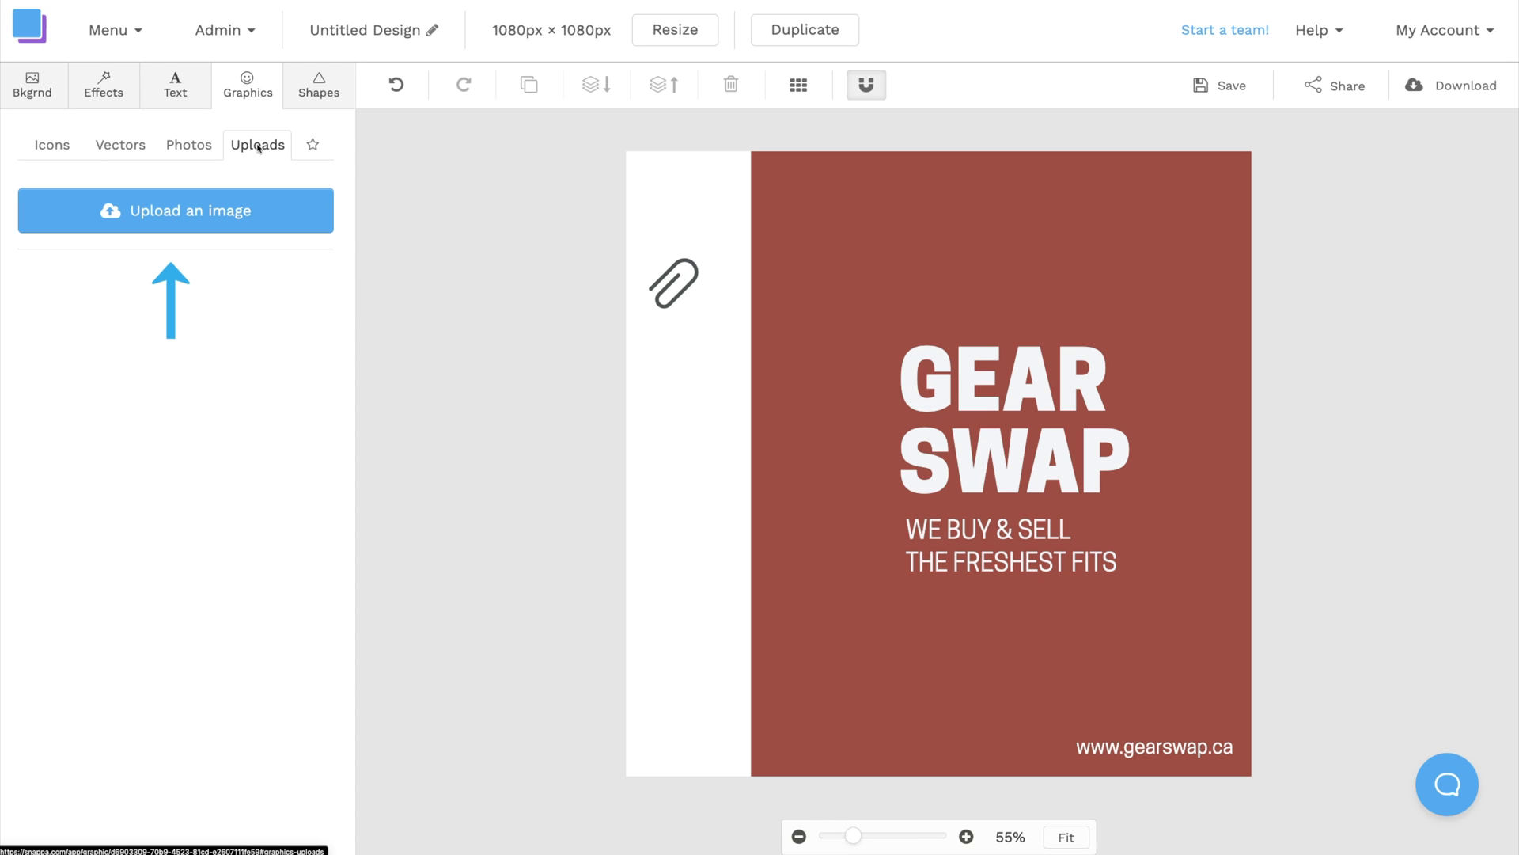
{"action": "left_click", "coordinate": [195, 146]}
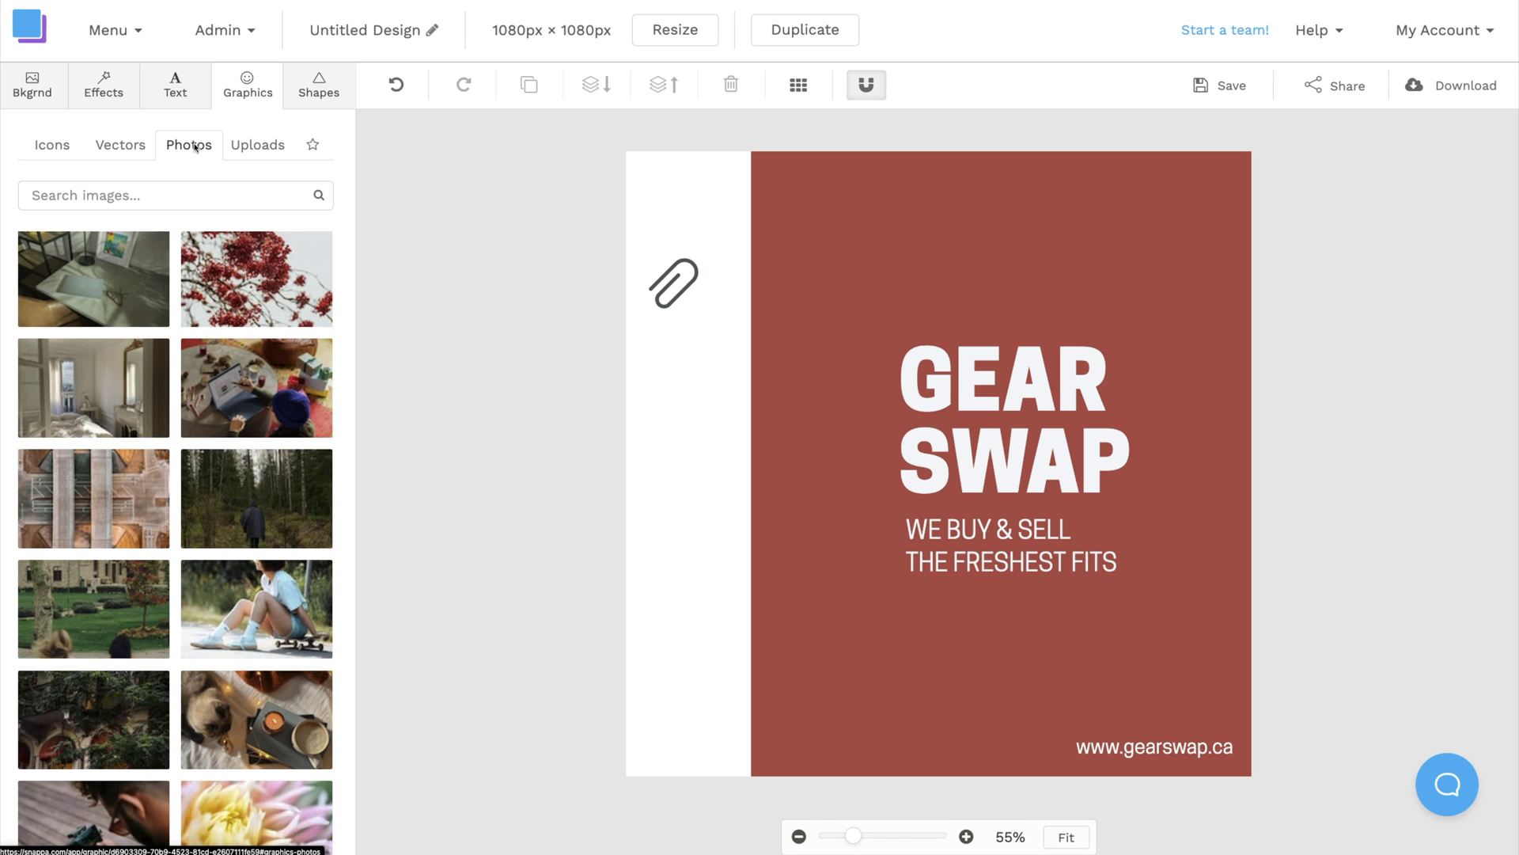
Search stock photos for 'streetwear fashion' and scroll through the results.
{"action": "left_click", "coordinate": [178, 196]}
{"action": "type", "text": "s"}
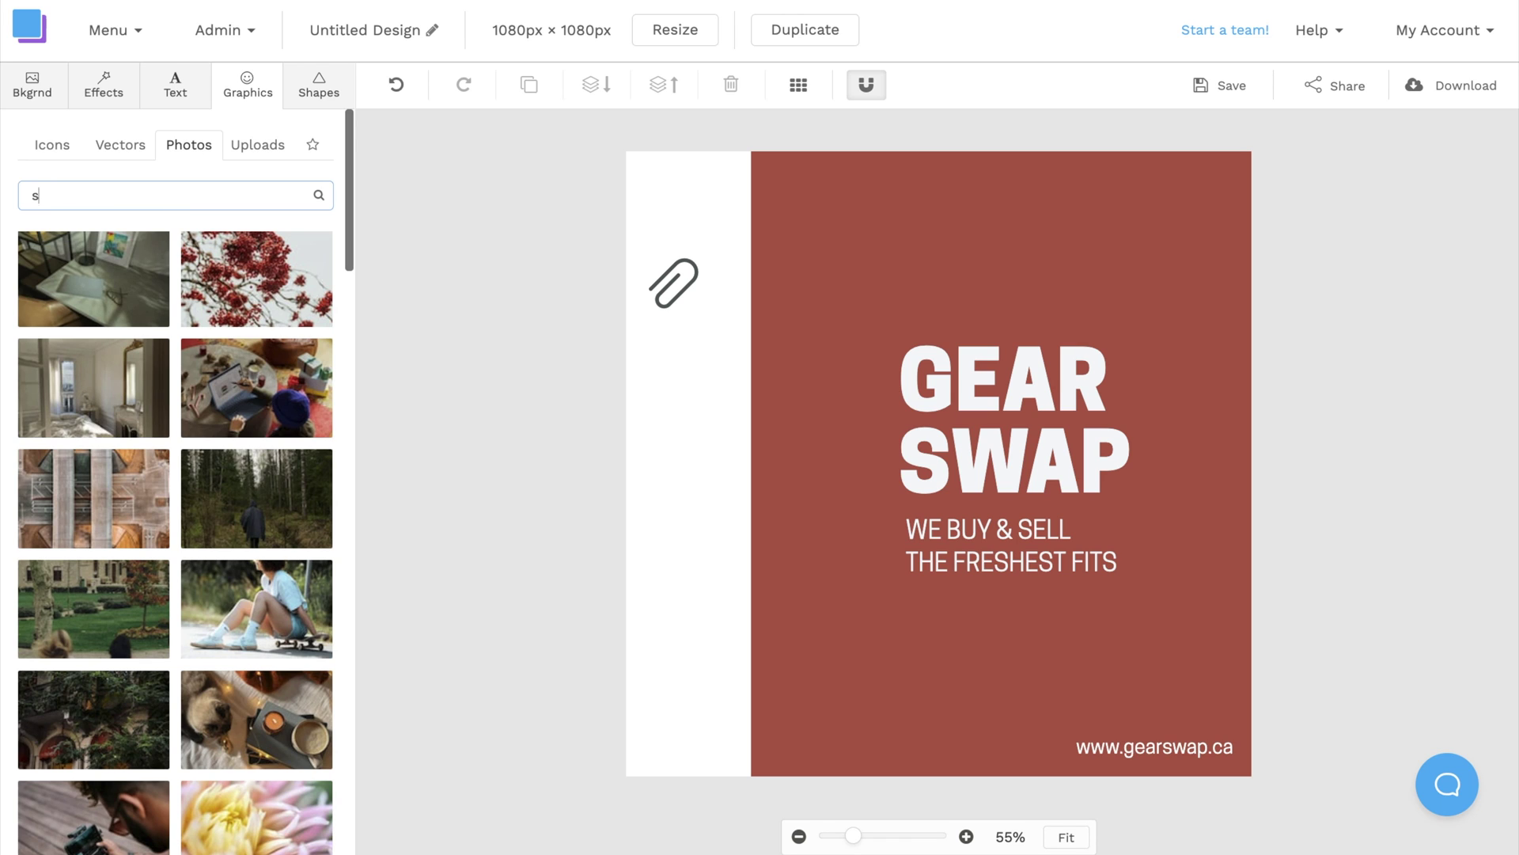
{"action": "type", "text": "treetwear fashion"}
{"action": "key", "text": "Return"}
{"action": "scroll", "coordinate": [181, 343], "scroll_direction": "down", "scroll_amount": 10}
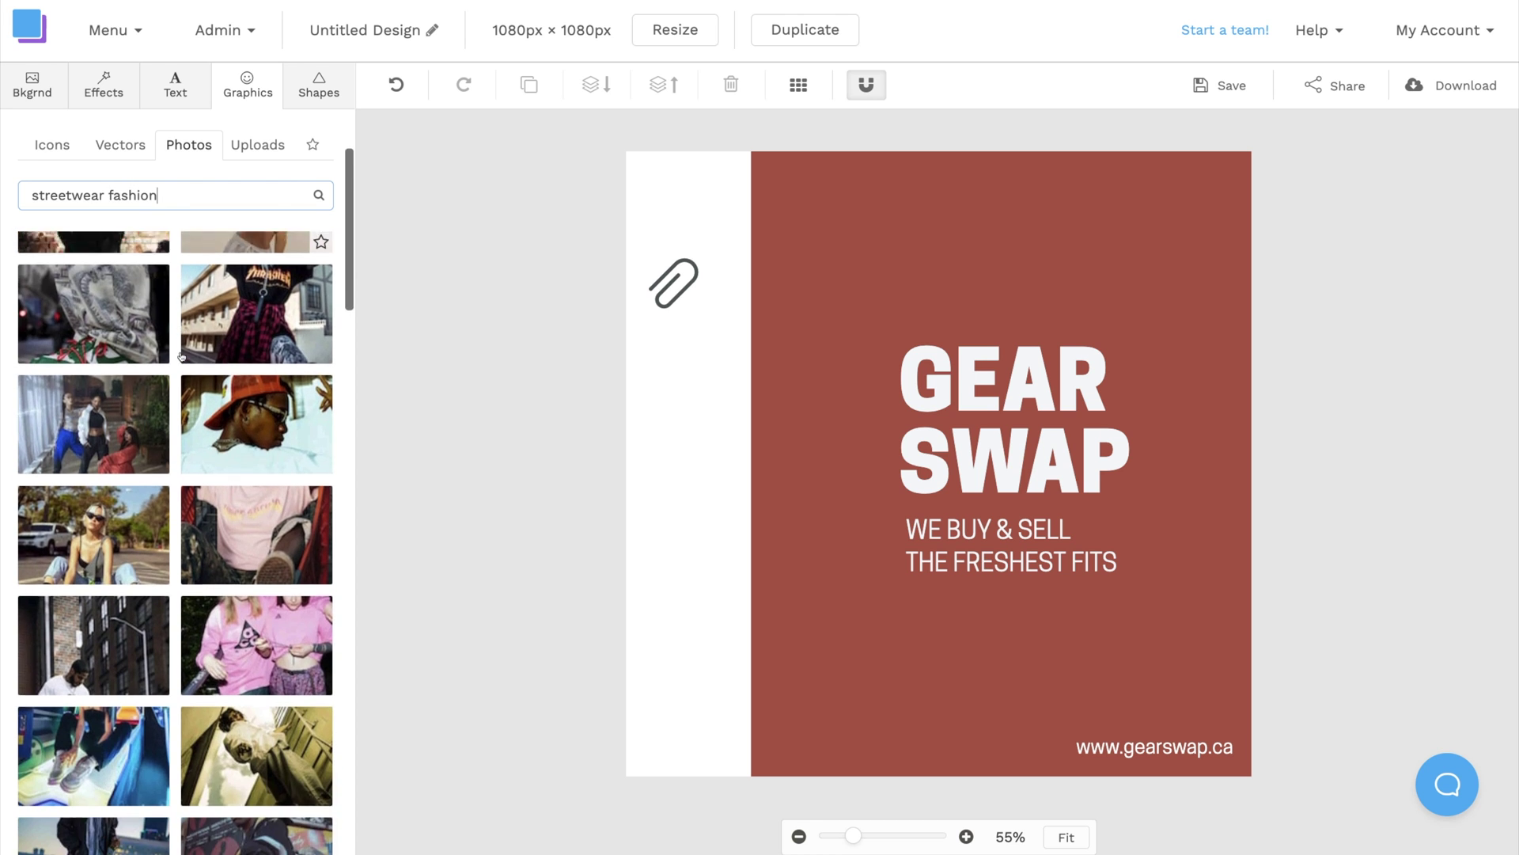
{"action": "scroll", "coordinate": [181, 356], "scroll_direction": "down", "scroll_amount": 10}
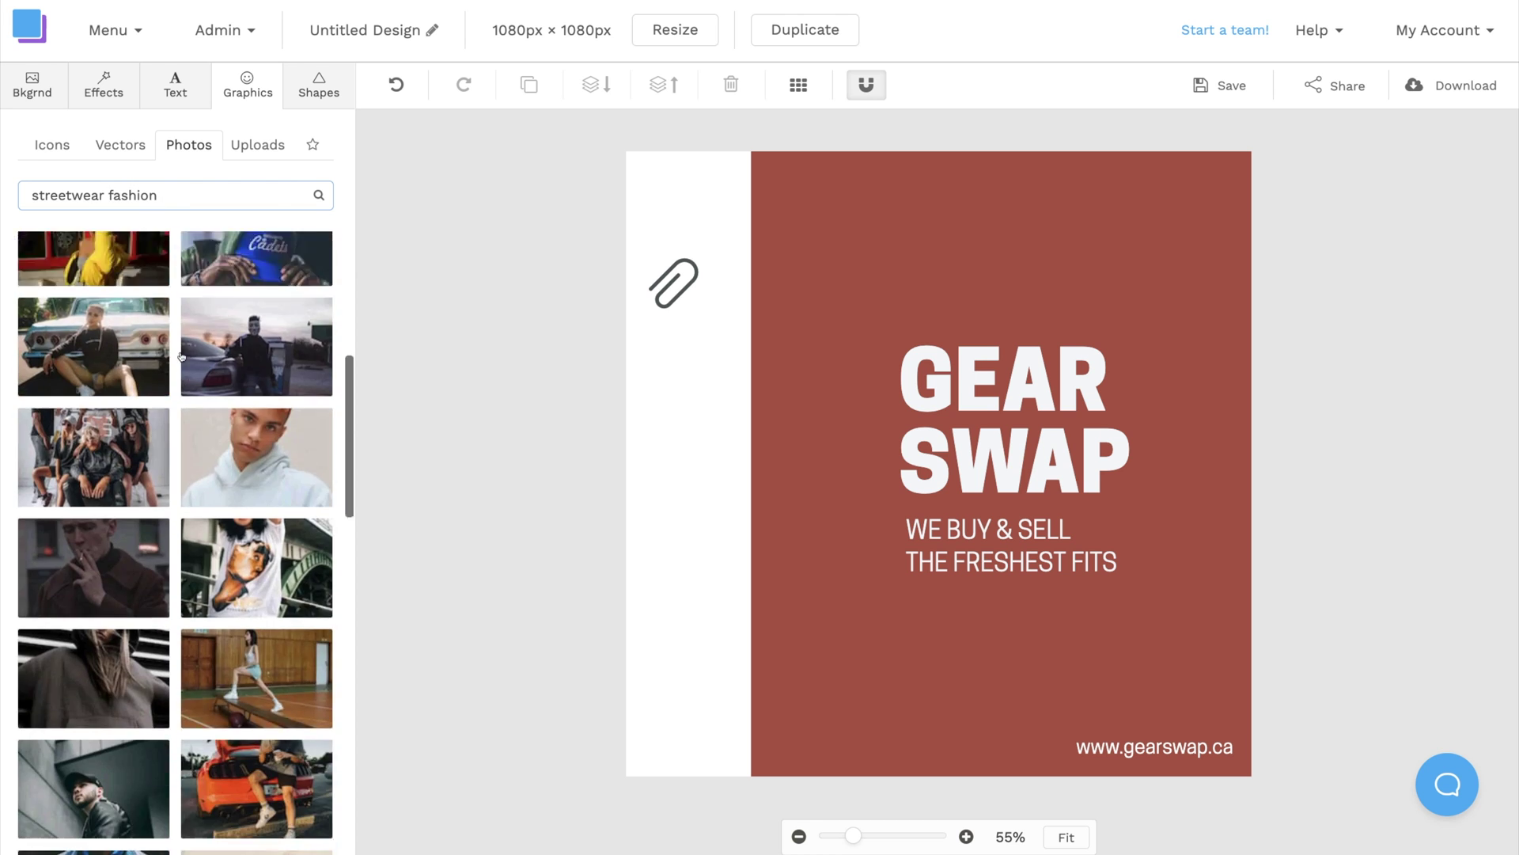
{"action": "scroll", "coordinate": [181, 357], "scroll_direction": "down", "scroll_amount": 15}
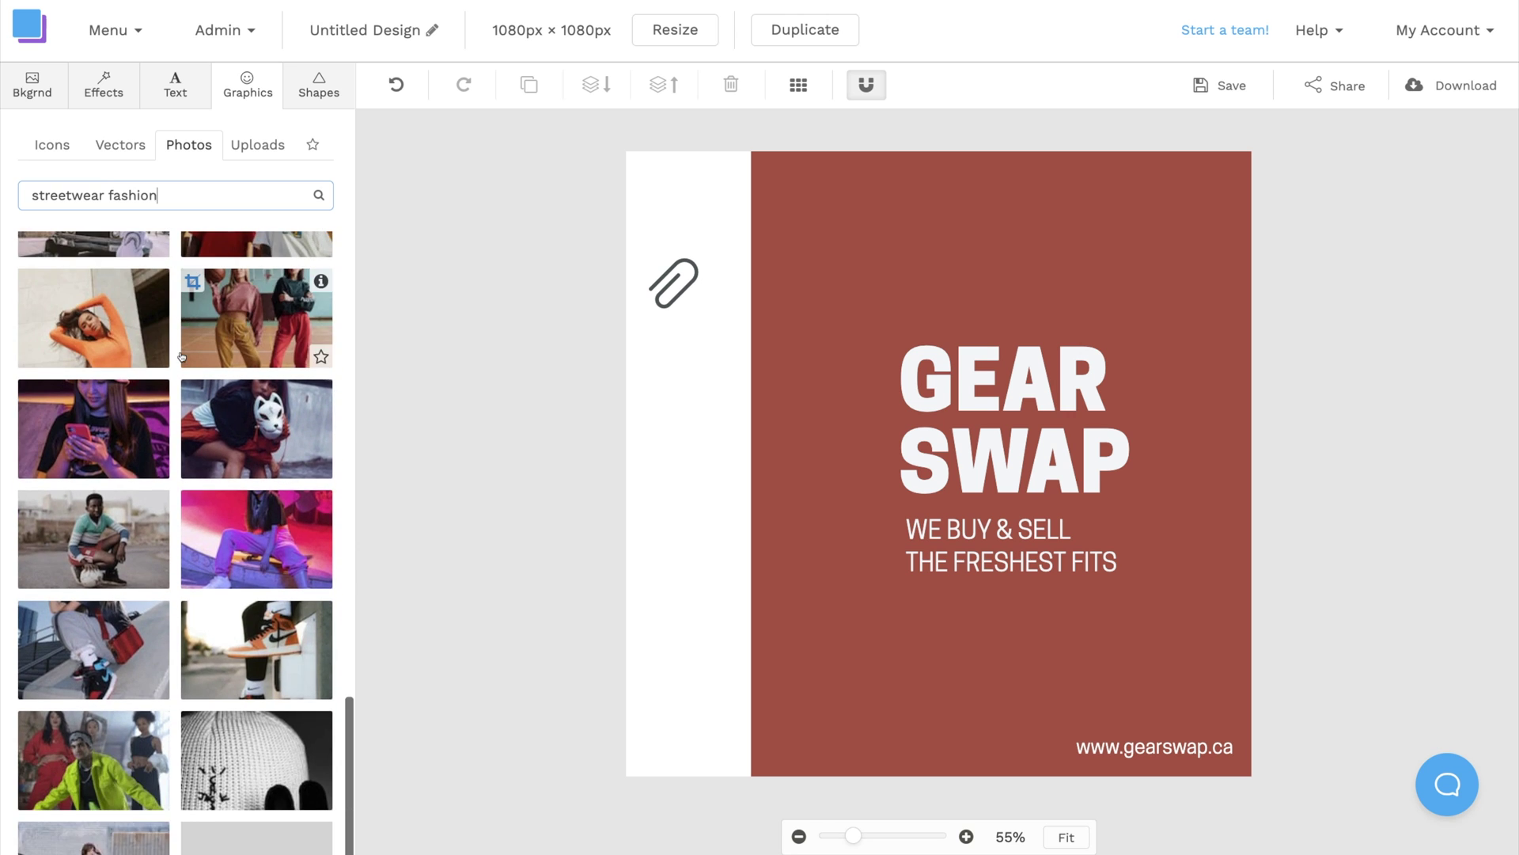
{"action": "scroll", "coordinate": [181, 356], "scroll_direction": "down", "scroll_amount": 10}
{"action": "scroll", "coordinate": [181, 357], "scroll_direction": "down", "scroll_amount": 10}
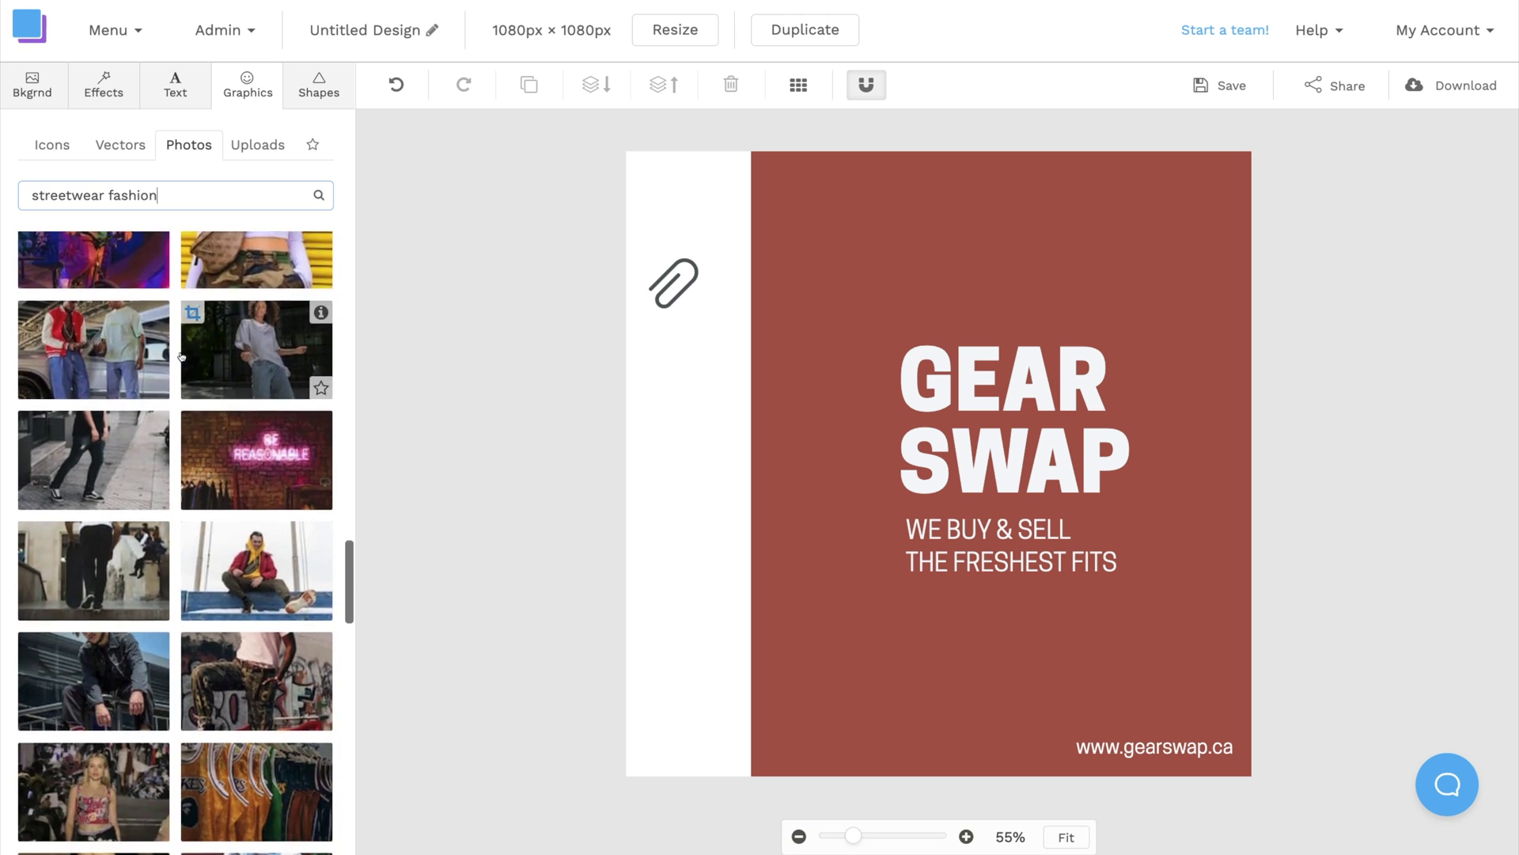
{"action": "scroll", "coordinate": [181, 357], "scroll_direction": "down", "scroll_amount": 4}
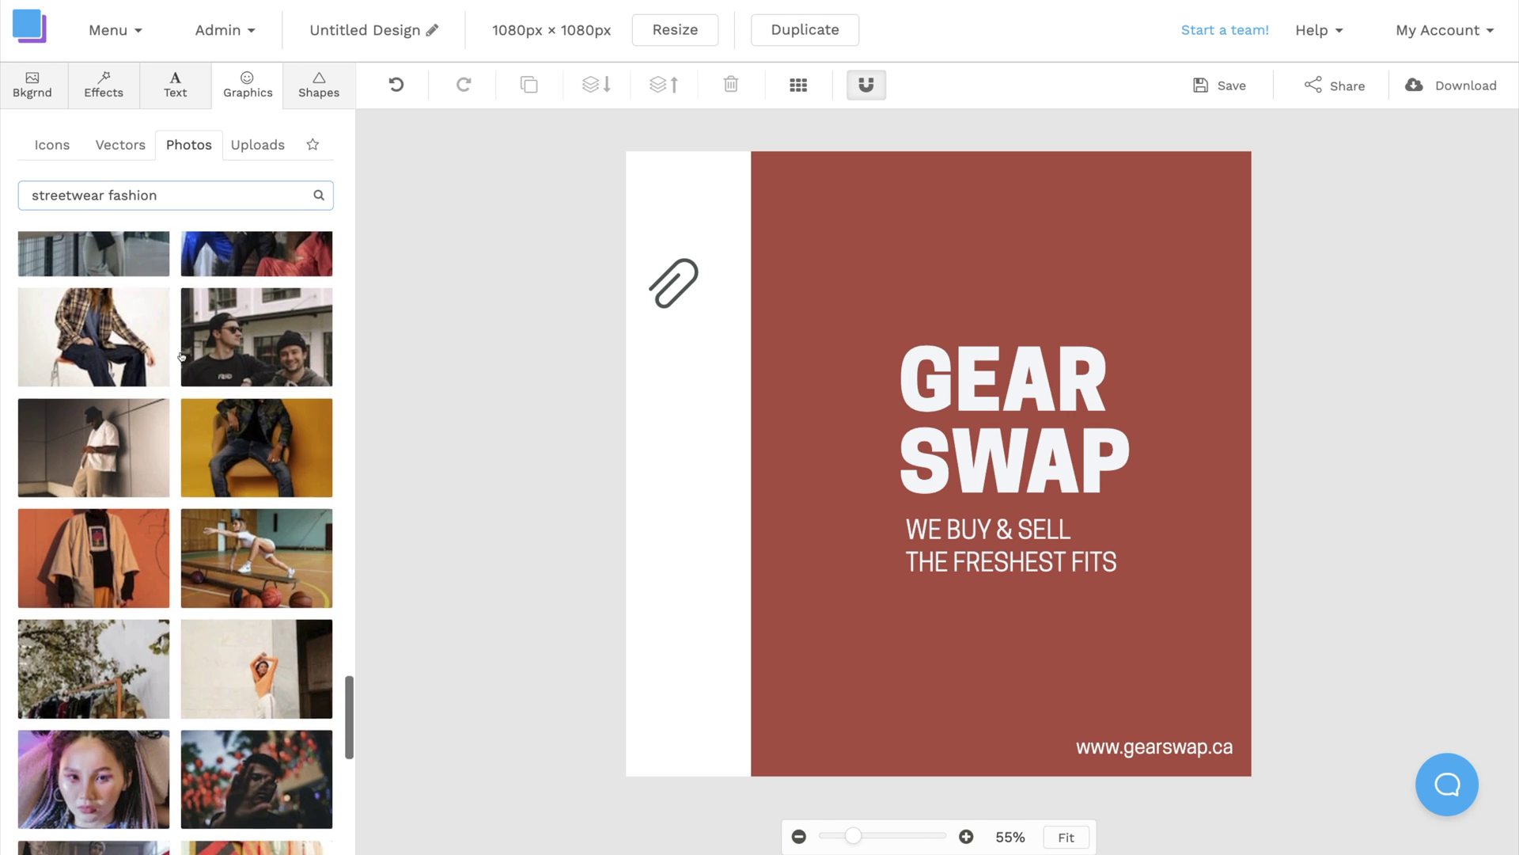
Add the photo of a man leaning on a wall, fit it in the plant photo's spot, and send it behind the paperclip.
{"action": "left_click", "coordinate": [121, 441]}
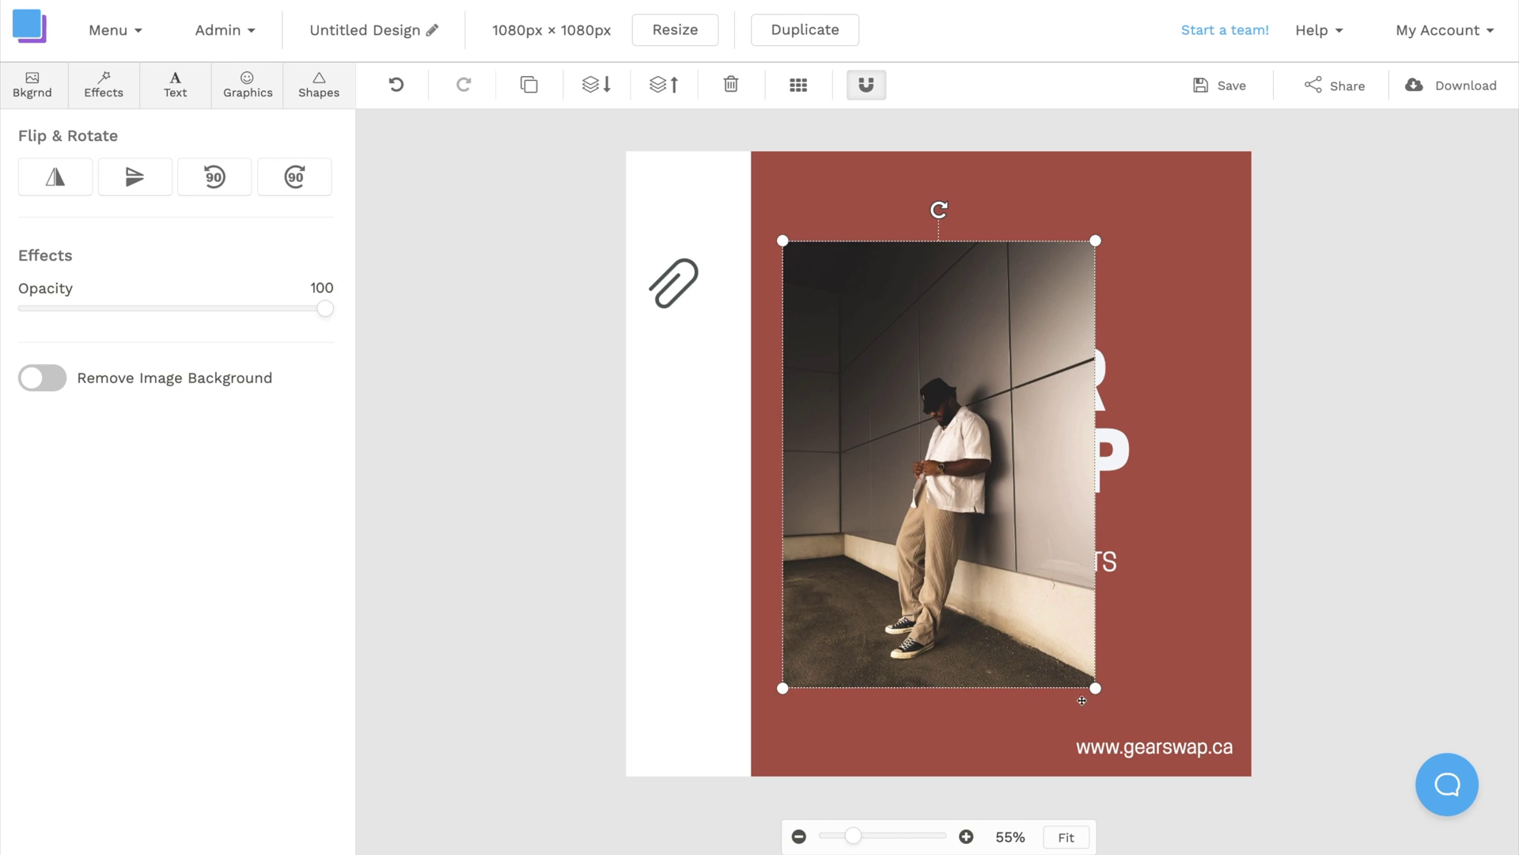
{"action": "left_click_drag", "start_coordinate": [1096, 689], "coordinate": [1030, 596]}
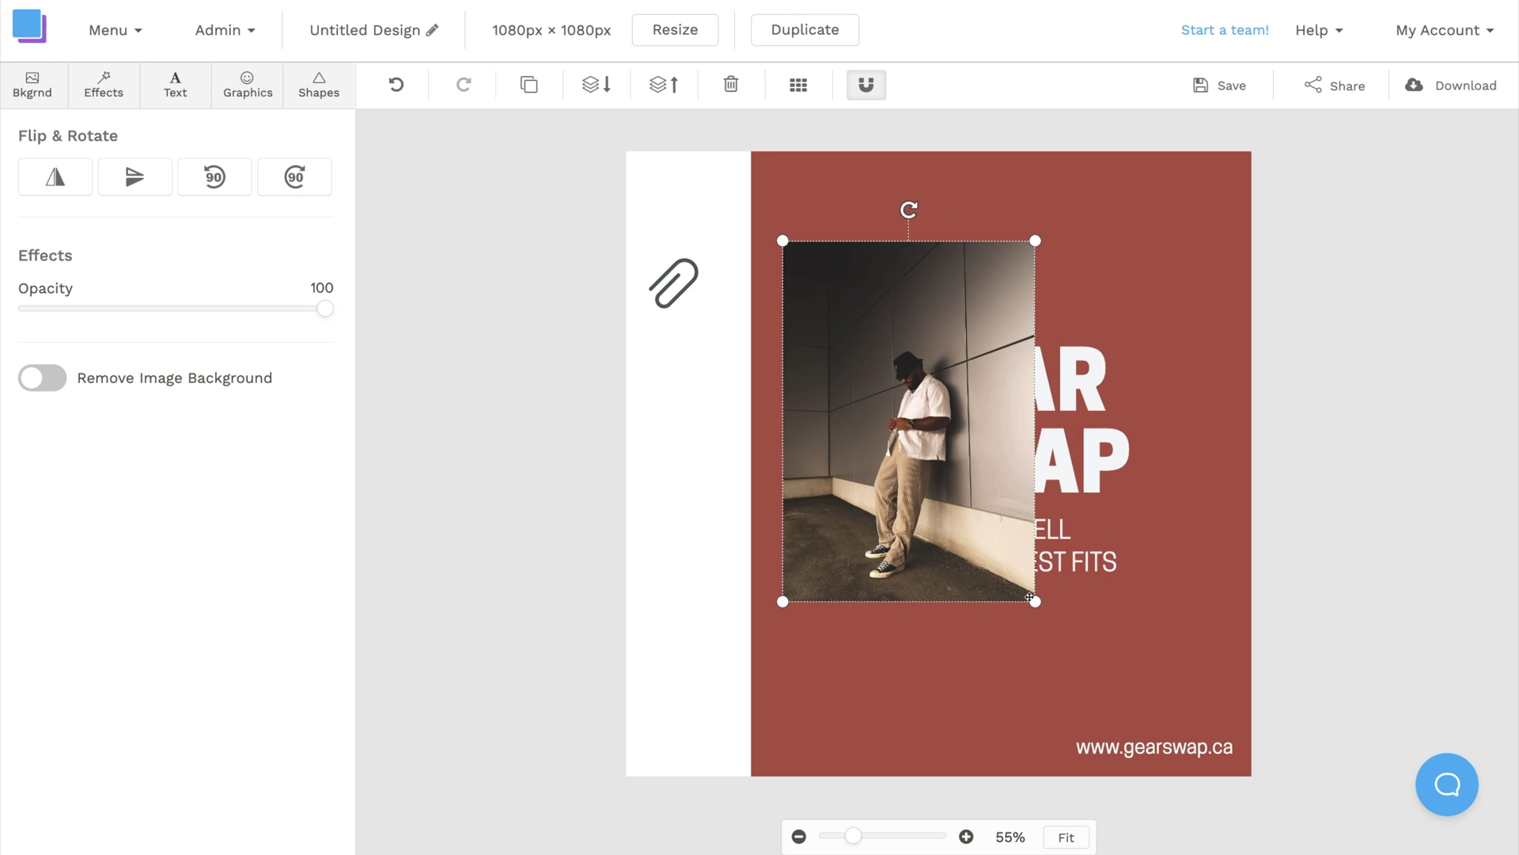
{"action": "left_click_drag", "start_coordinate": [938, 477], "coordinate": [781, 510]}
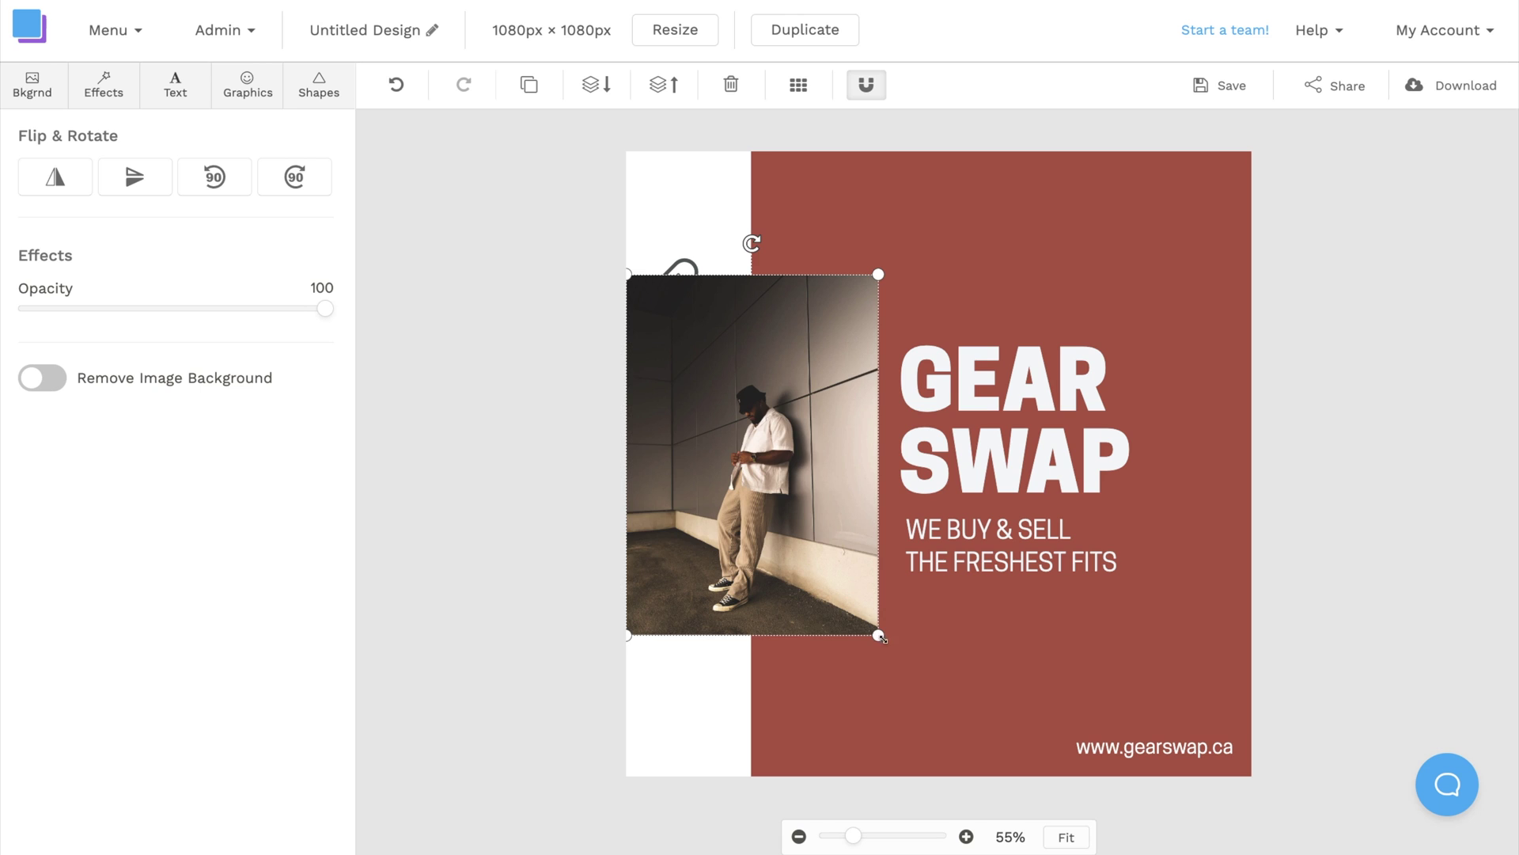
{"action": "left_click_drag", "start_coordinate": [881, 637], "coordinate": [888, 650]}
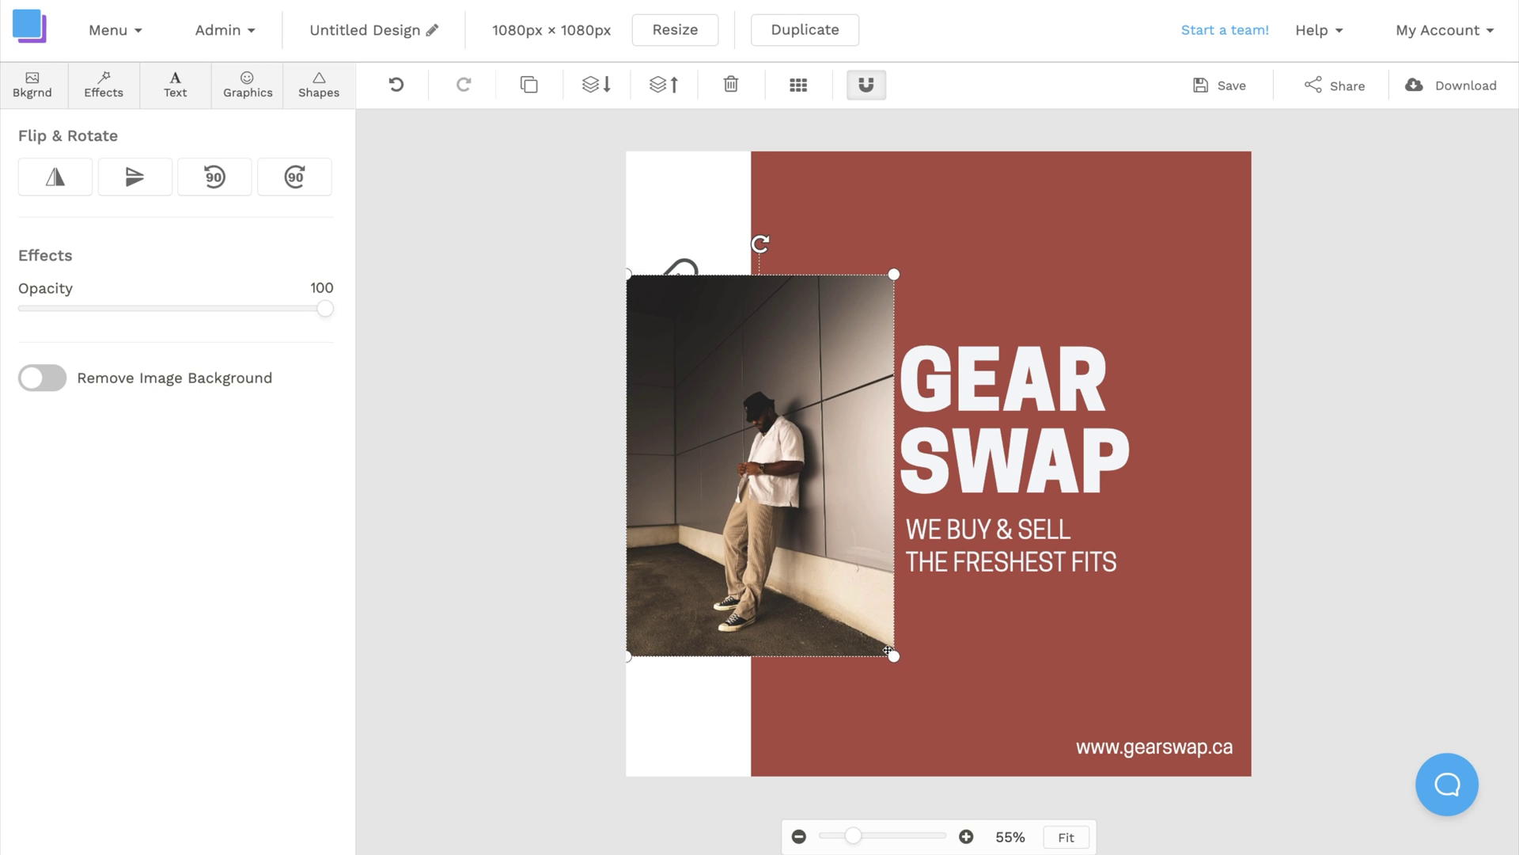
{"action": "left_click", "coordinate": [598, 86]}
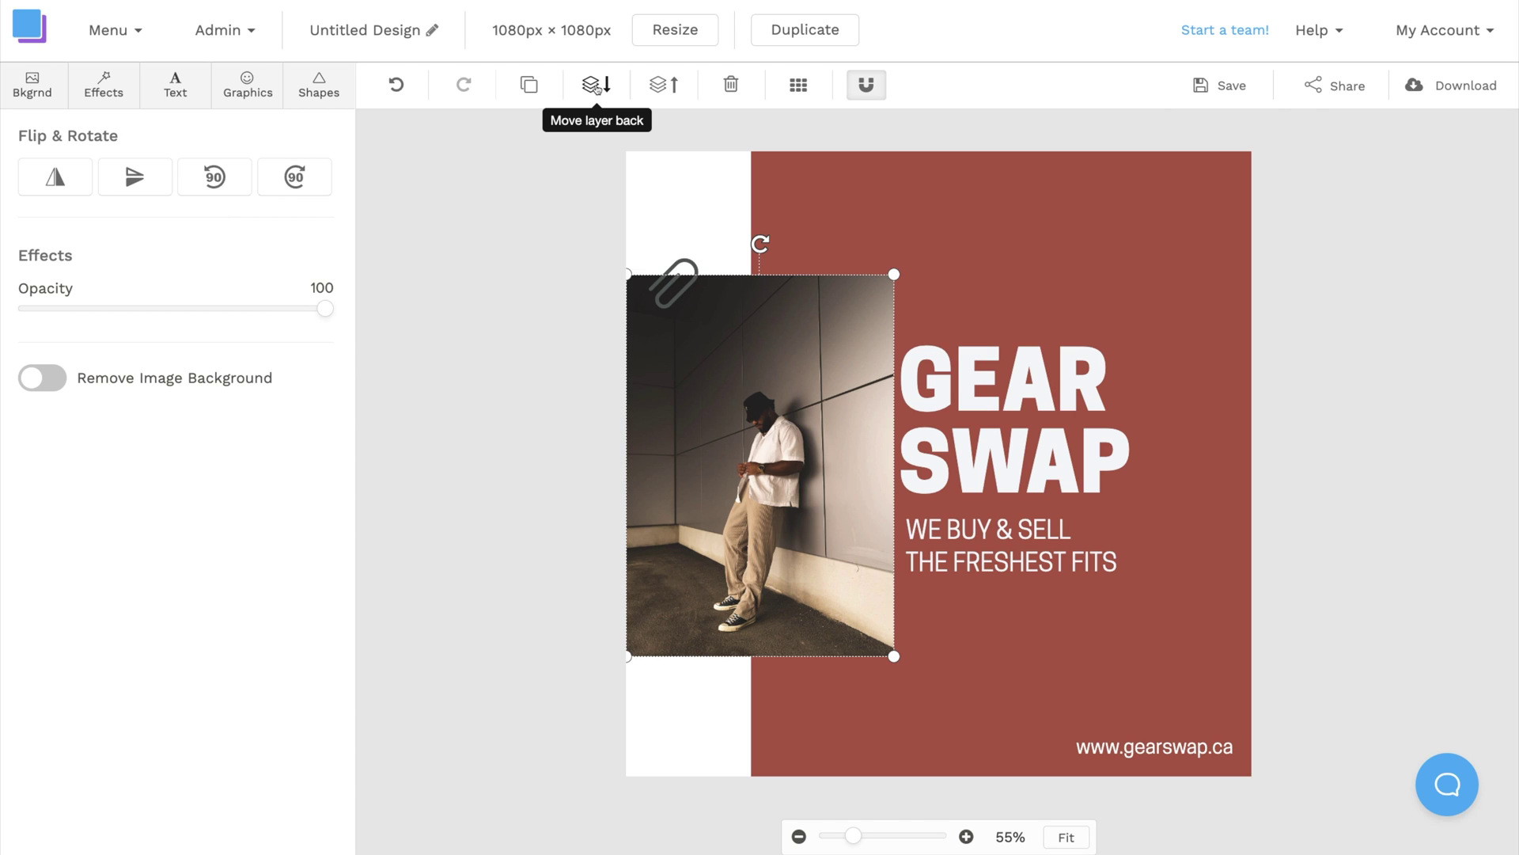
Shift the GEAR SWAP heading and tagline together slightly to the right.
{"action": "left_click", "coordinate": [972, 389]}
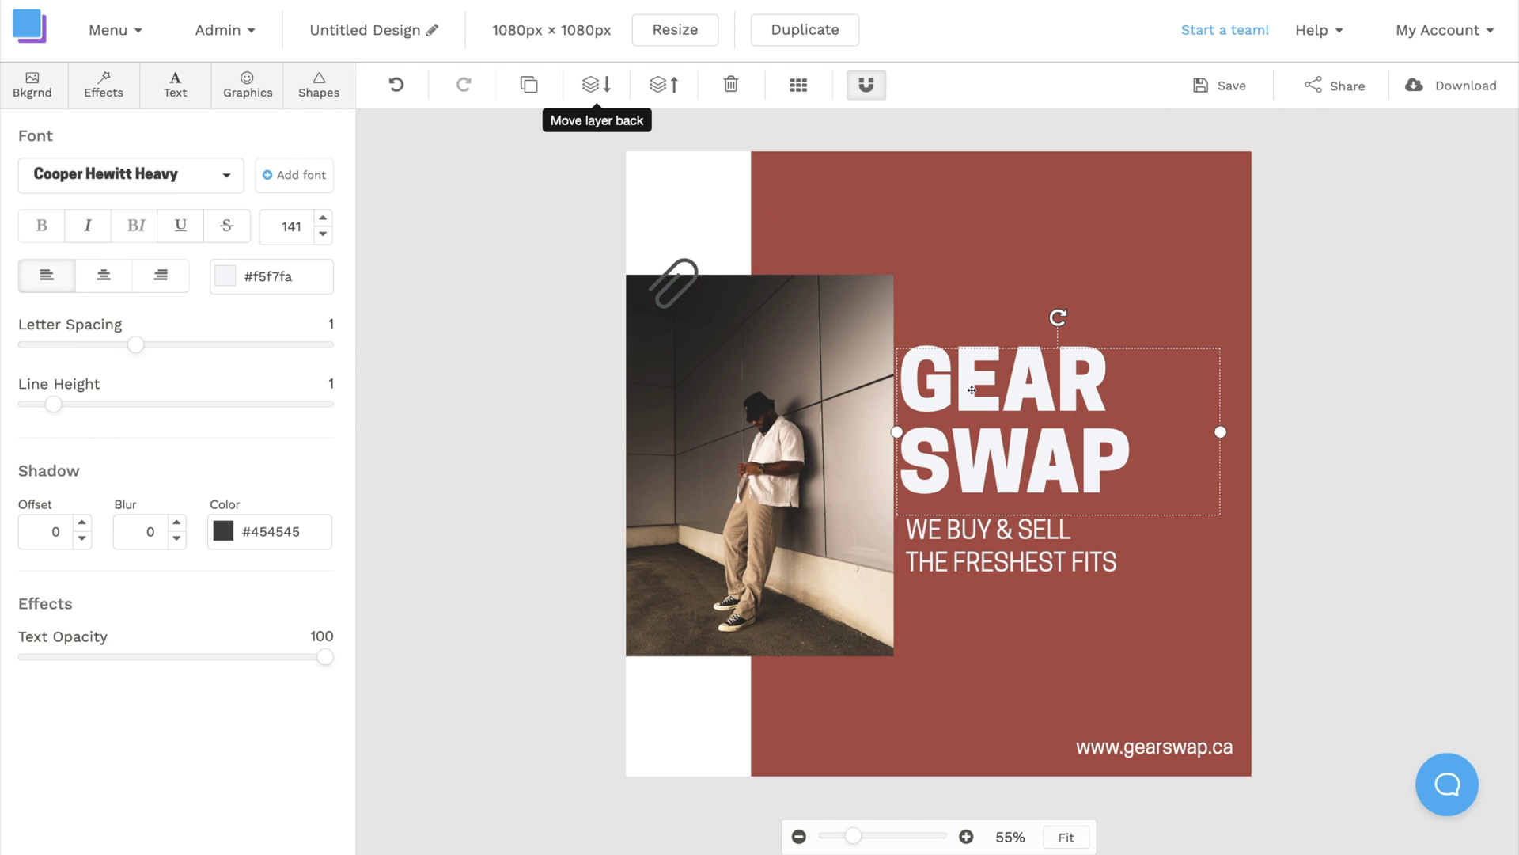
{"action": "left_click", "coordinate": [1020, 548]}
{"action": "left_click_drag", "start_coordinate": [995, 473], "coordinate": [1012, 465]}
Fill the red panel behind the text with the saved brown-grey colour #70675a.
{"action": "left_click", "coordinate": [1363, 490]}
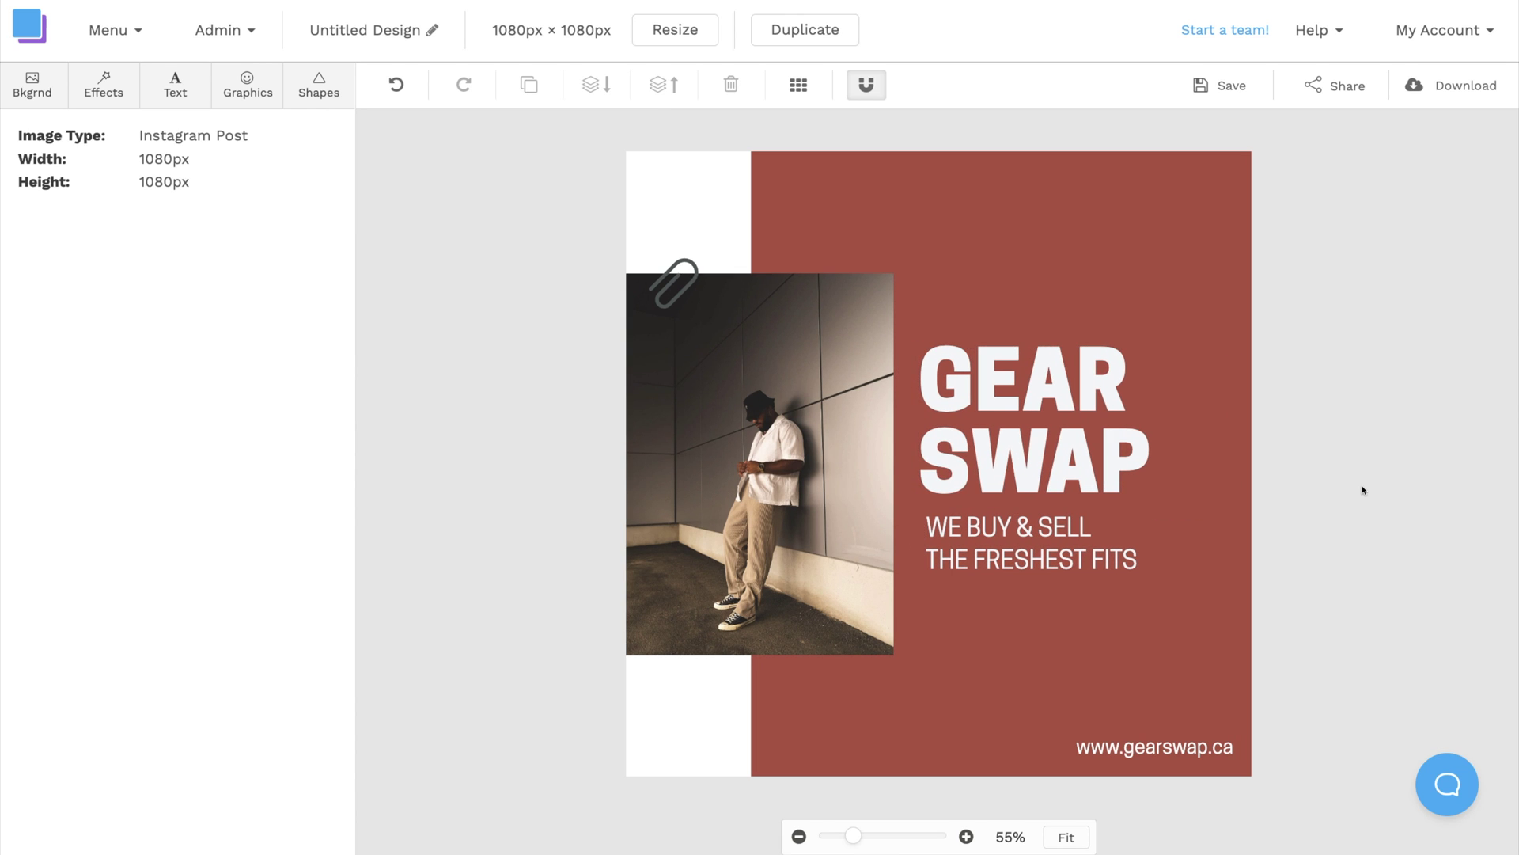
{"action": "left_click", "coordinate": [1006, 236]}
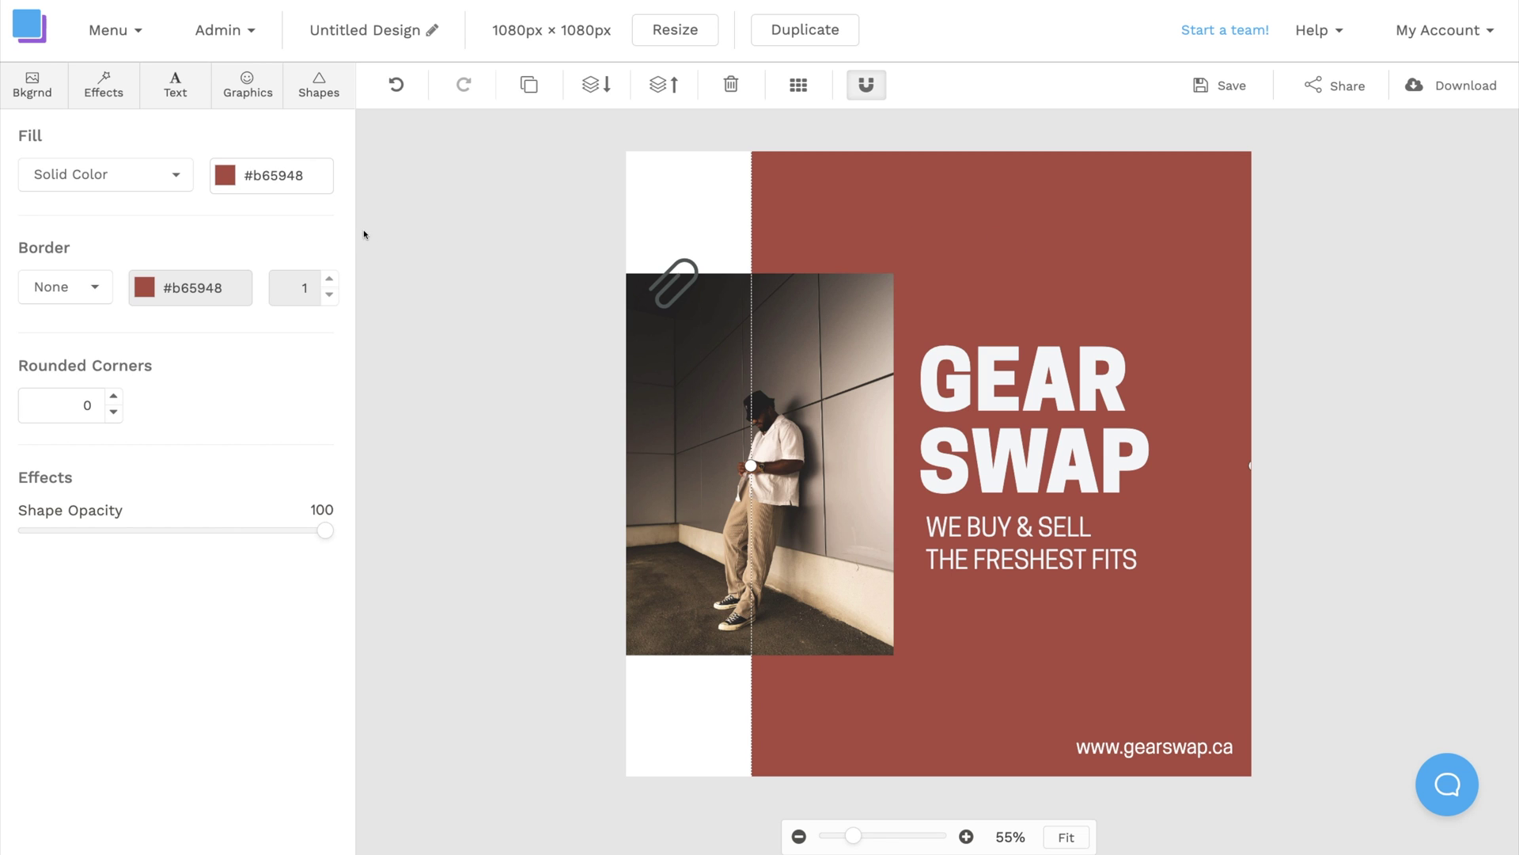
{"action": "left_click", "coordinate": [228, 180]}
{"action": "left_click", "coordinate": [339, 321]}
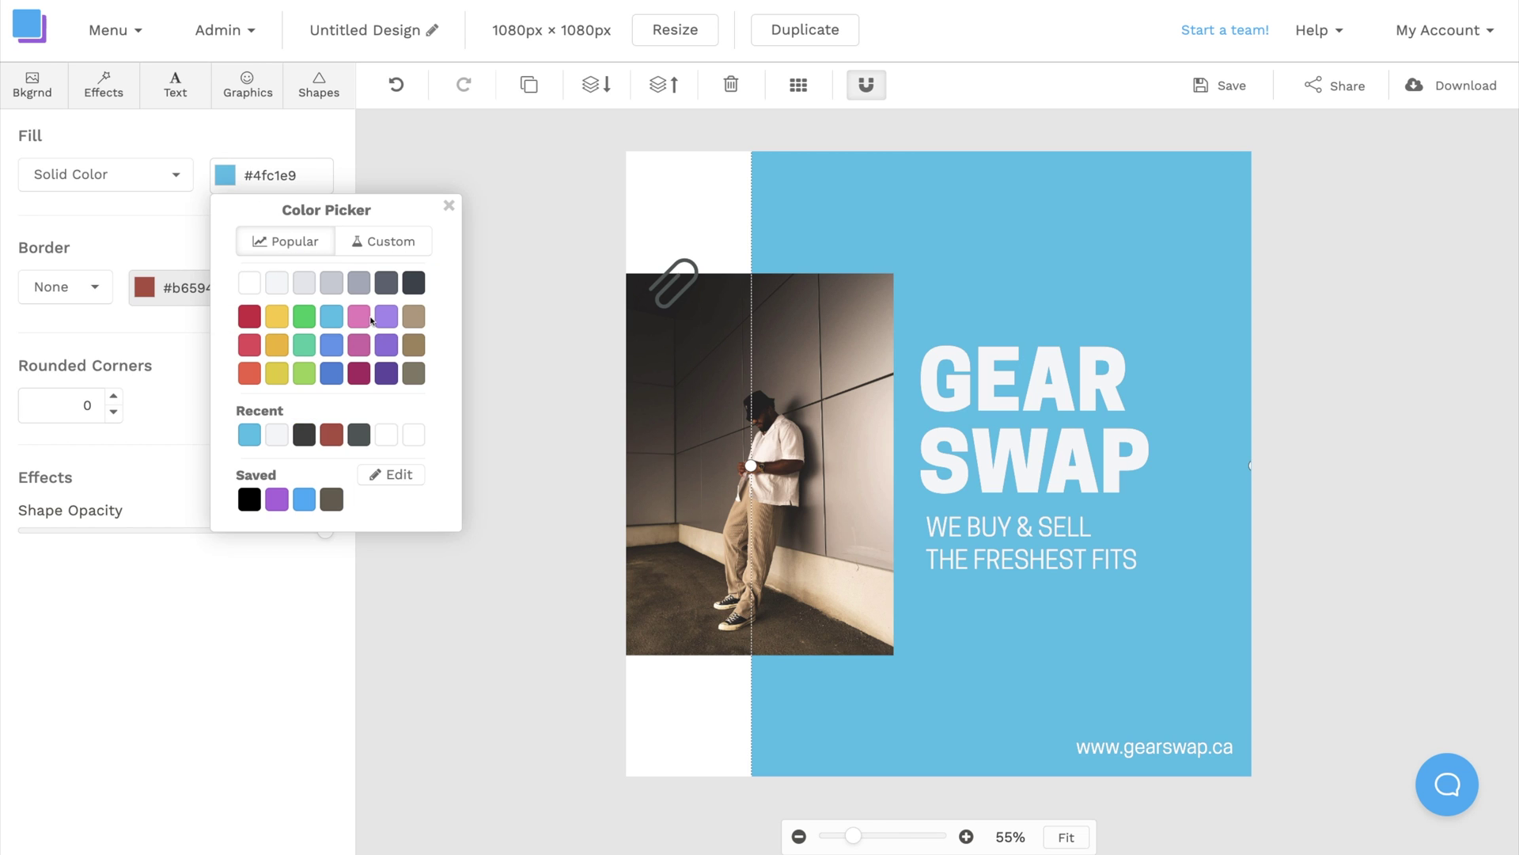
{"action": "left_click", "coordinate": [386, 317]}
{"action": "left_click", "coordinate": [387, 348]}
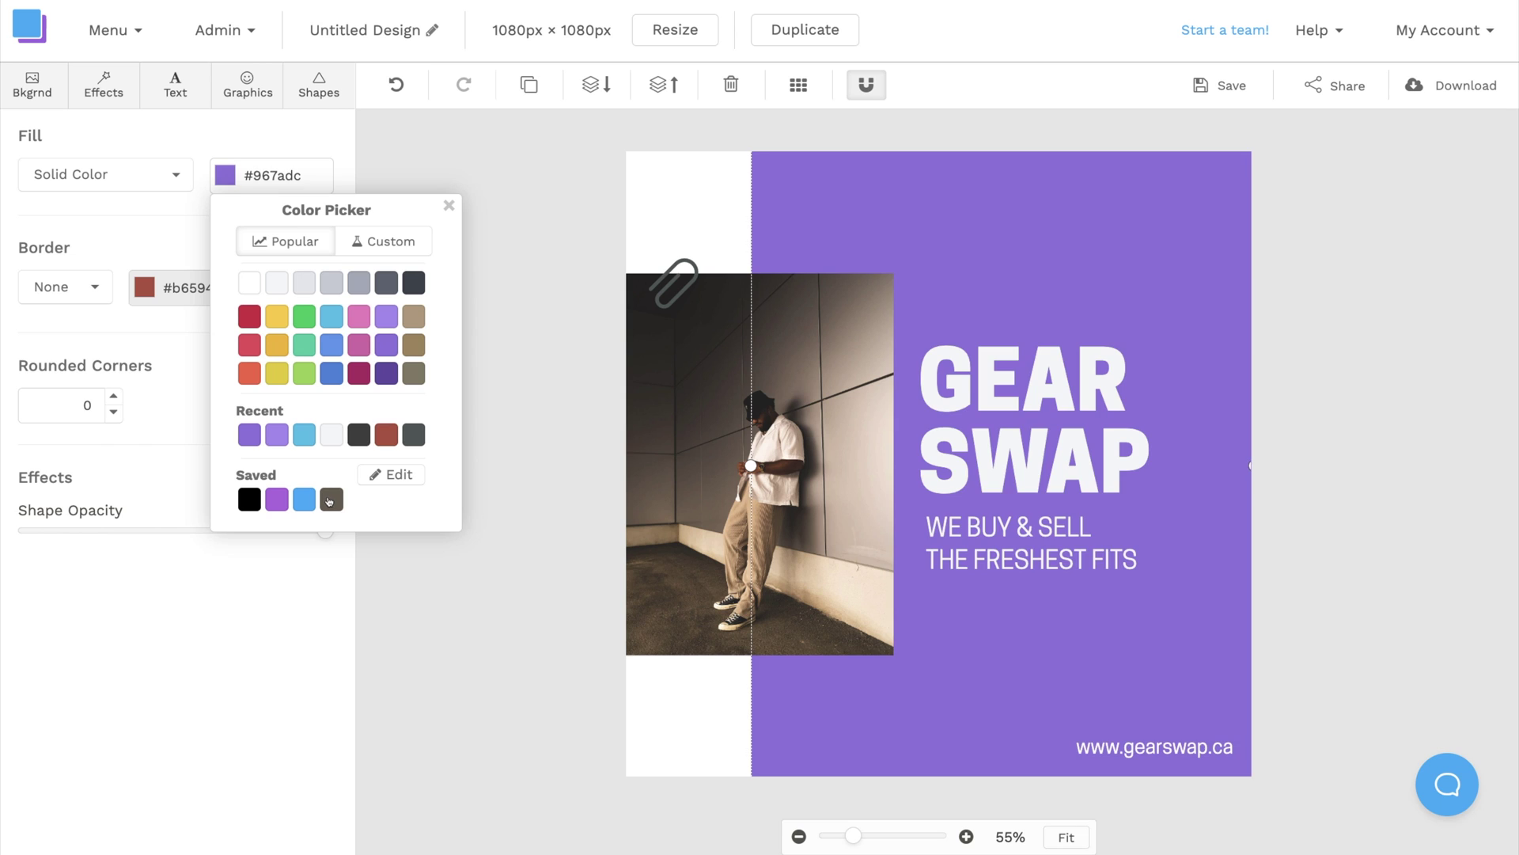
{"action": "left_click", "coordinate": [331, 499]}
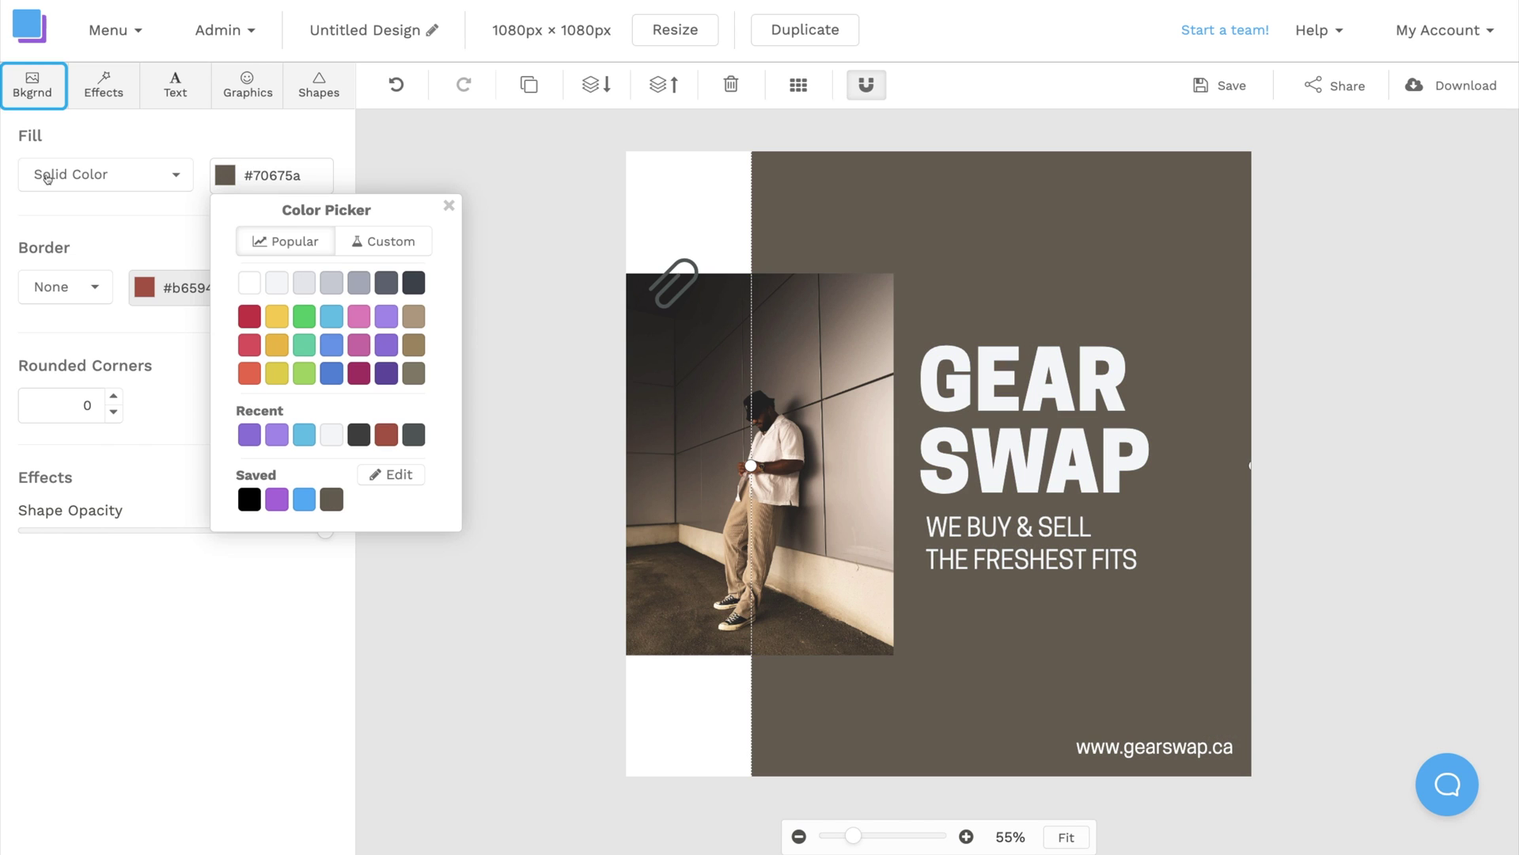
Set the canvas background to solid black #000000.
{"action": "left_click", "coordinate": [34, 92]}
{"action": "left_click", "coordinate": [257, 183]}
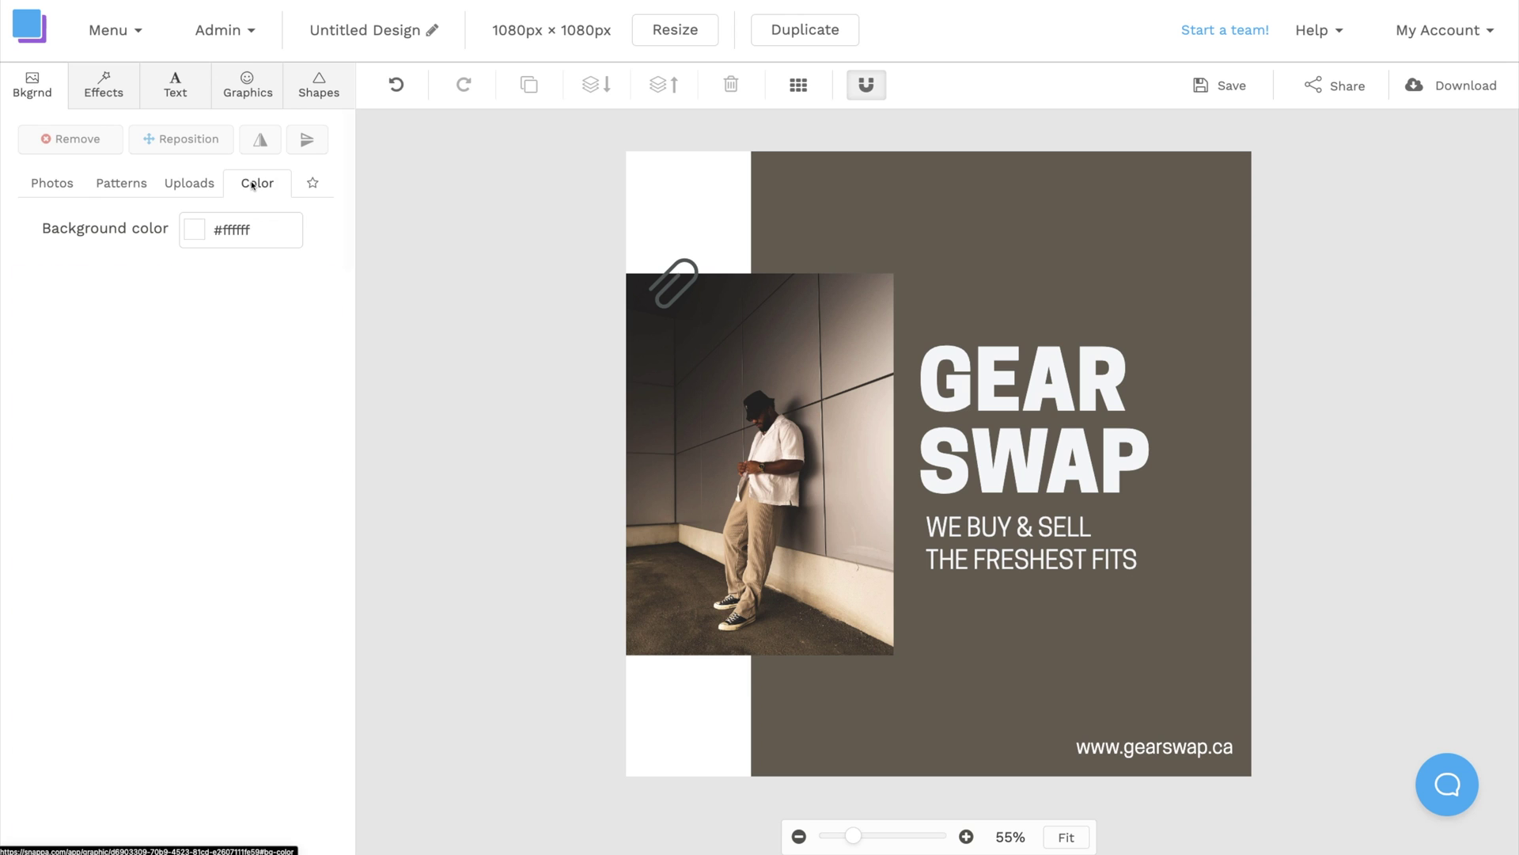
{"action": "left_click", "coordinate": [199, 230]}
{"action": "left_click", "coordinate": [219, 554]}
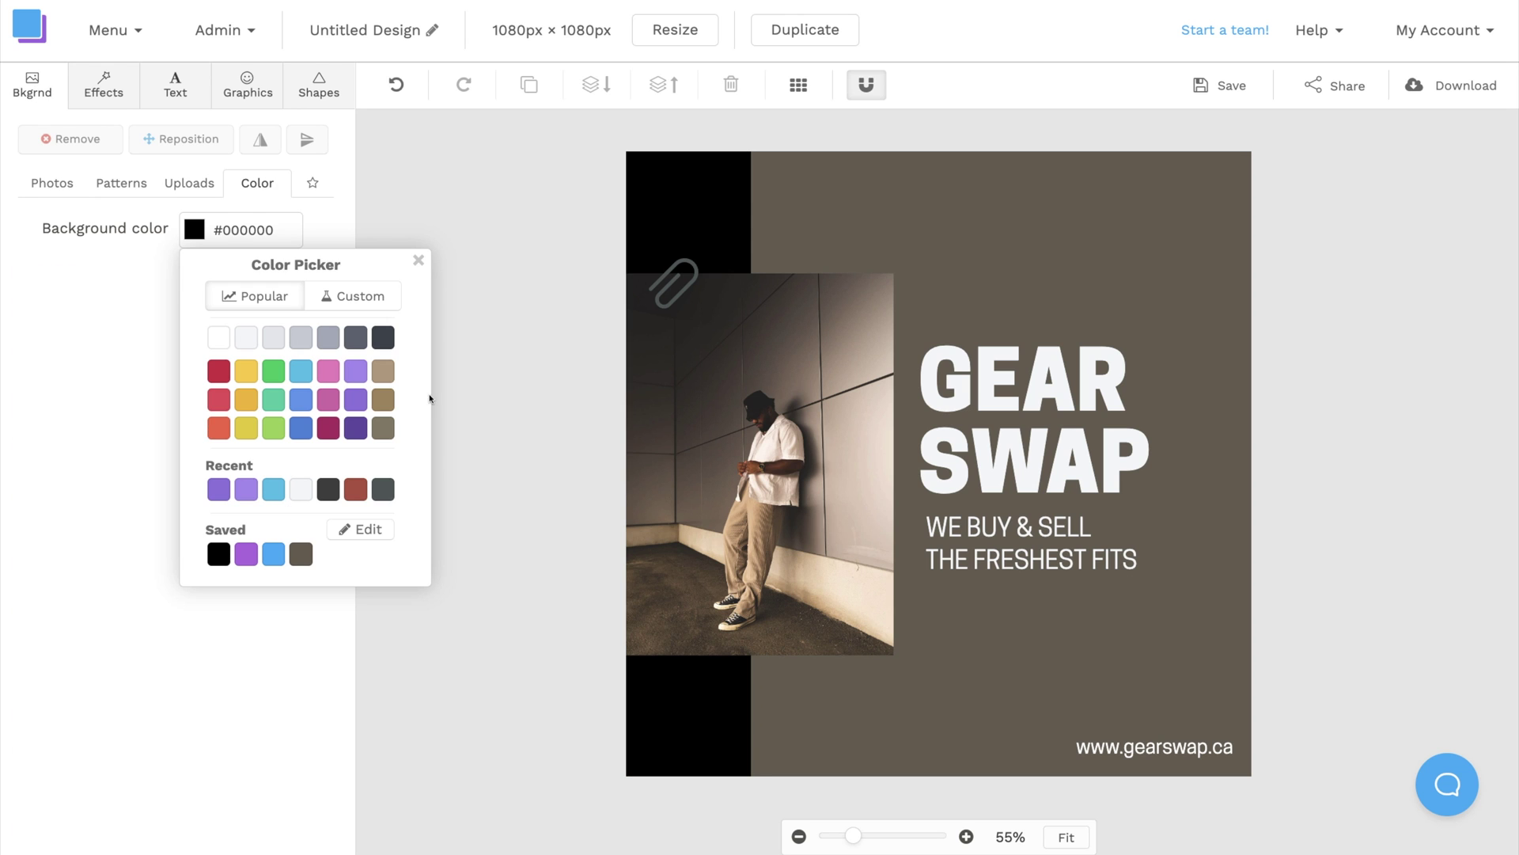
Change the paperclip graphic's fill to white #ffffff.
{"action": "left_click", "coordinate": [680, 263]}
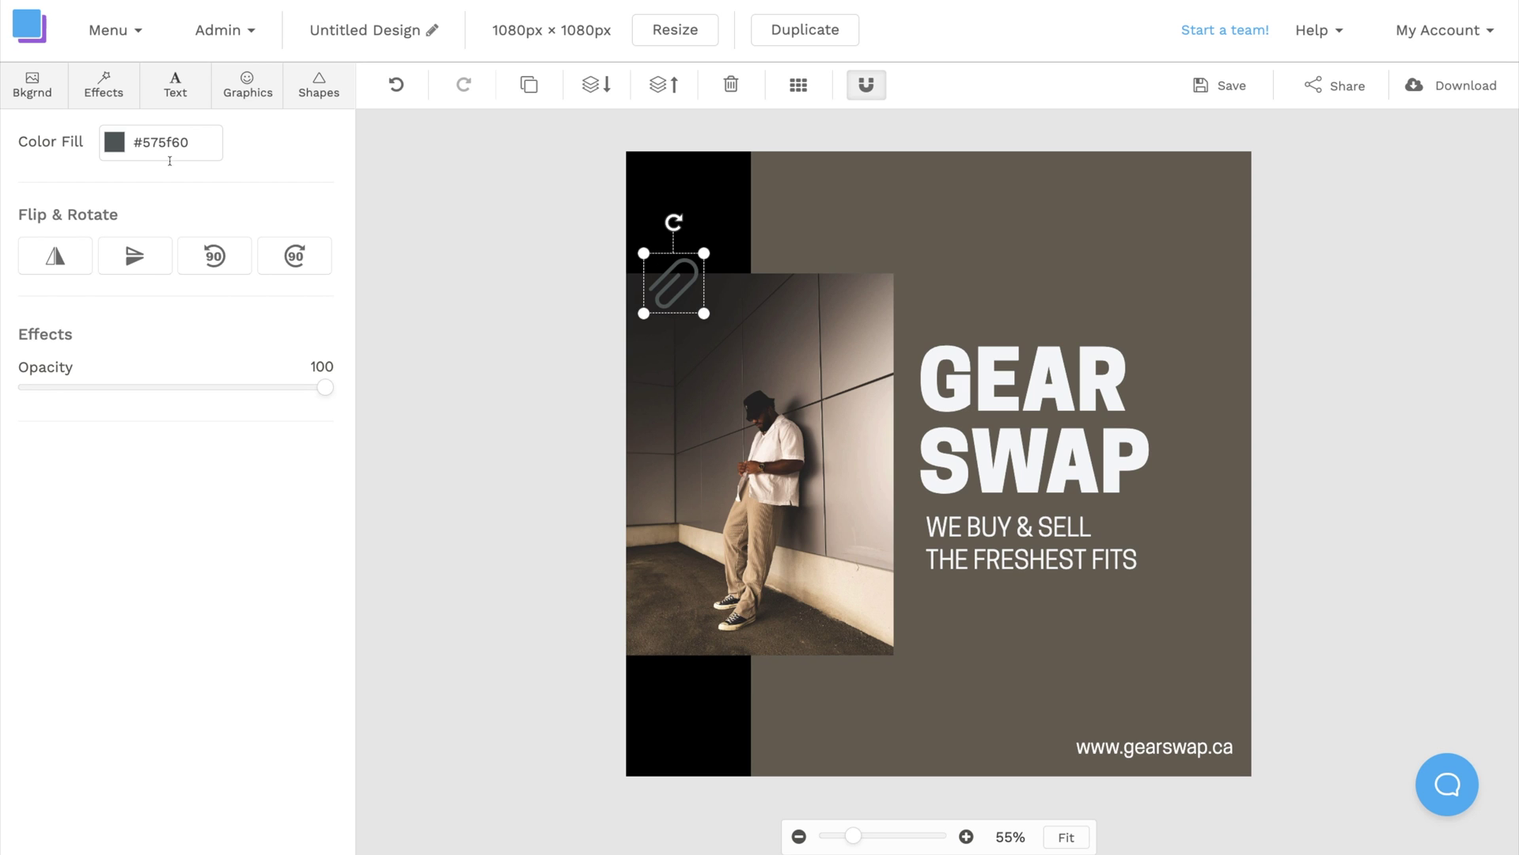
{"action": "left_click", "coordinate": [115, 143]}
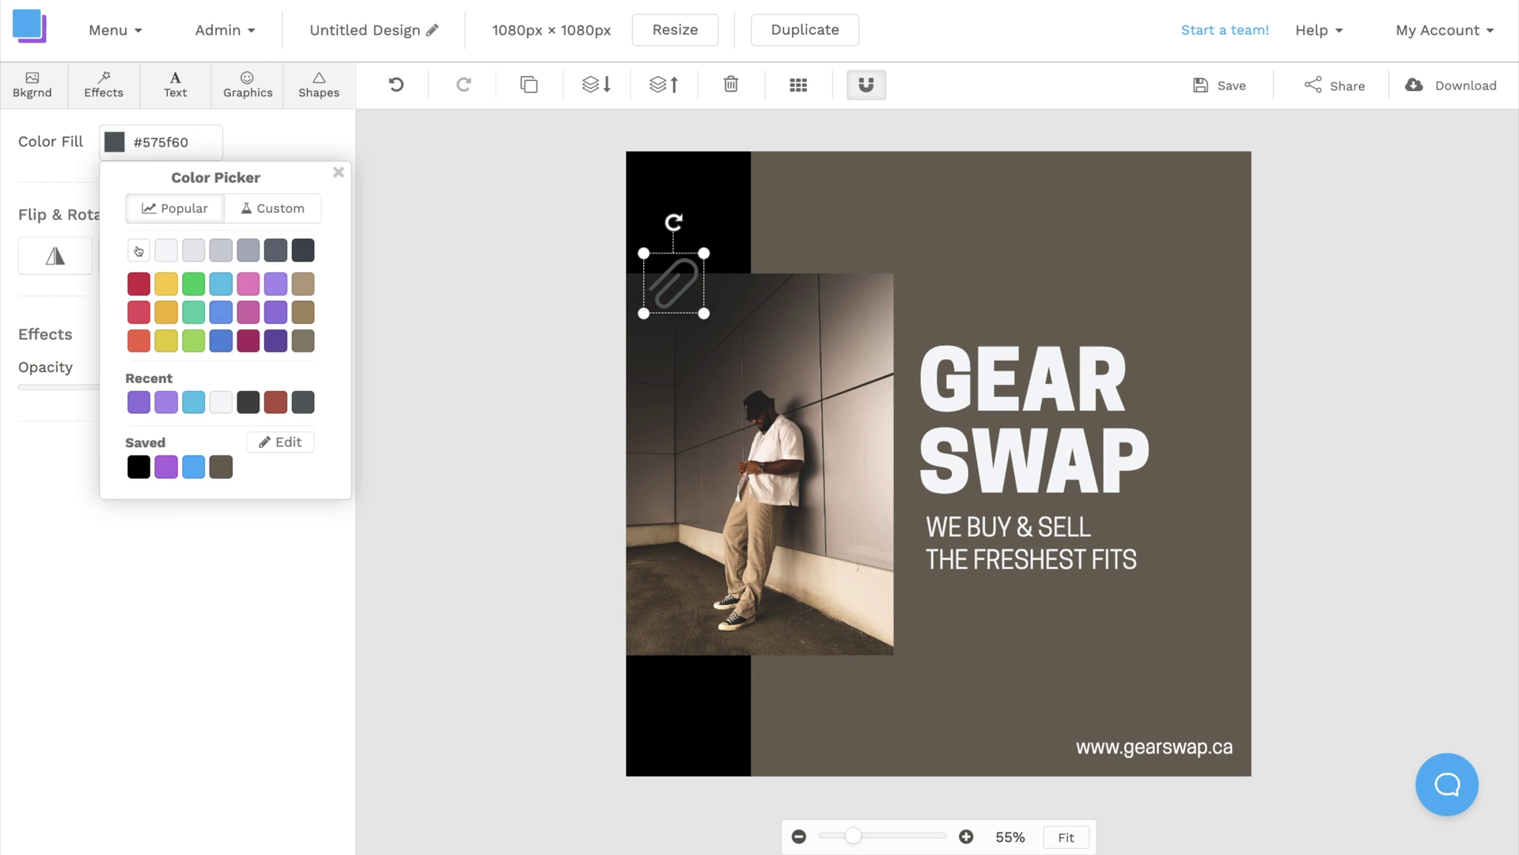
{"action": "left_click", "coordinate": [139, 252]}
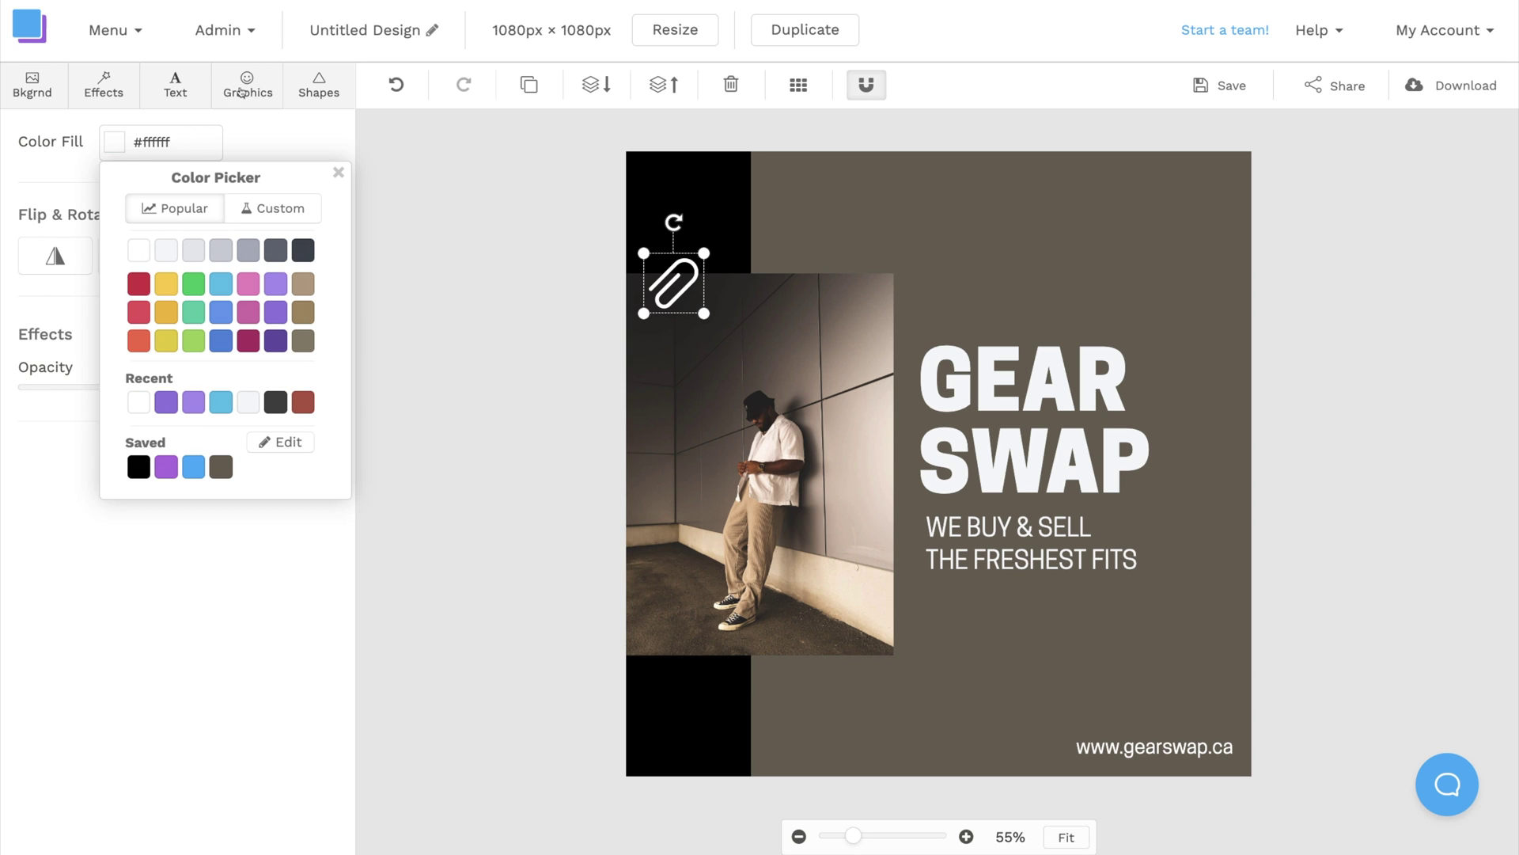
Search the icon library for 'paper' and scroll through the matching icons.
{"action": "left_click", "coordinate": [242, 92]}
{"action": "left_click", "coordinate": [214, 197]}
{"action": "type", "text": "paperclip"}
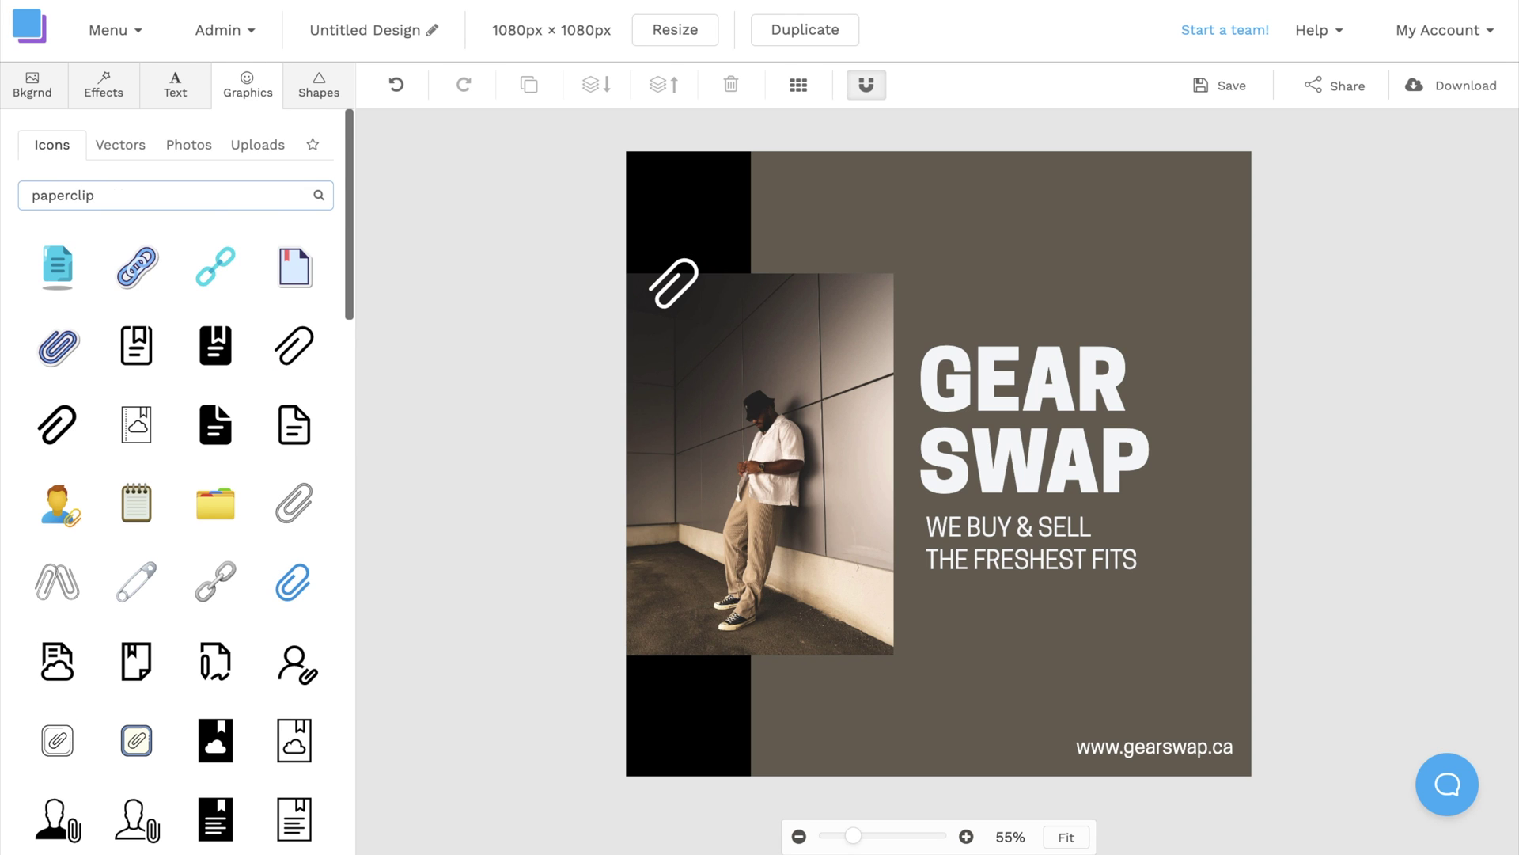
{"action": "scroll", "coordinate": [238, 372], "scroll_direction": "down", "scroll_amount": 6}
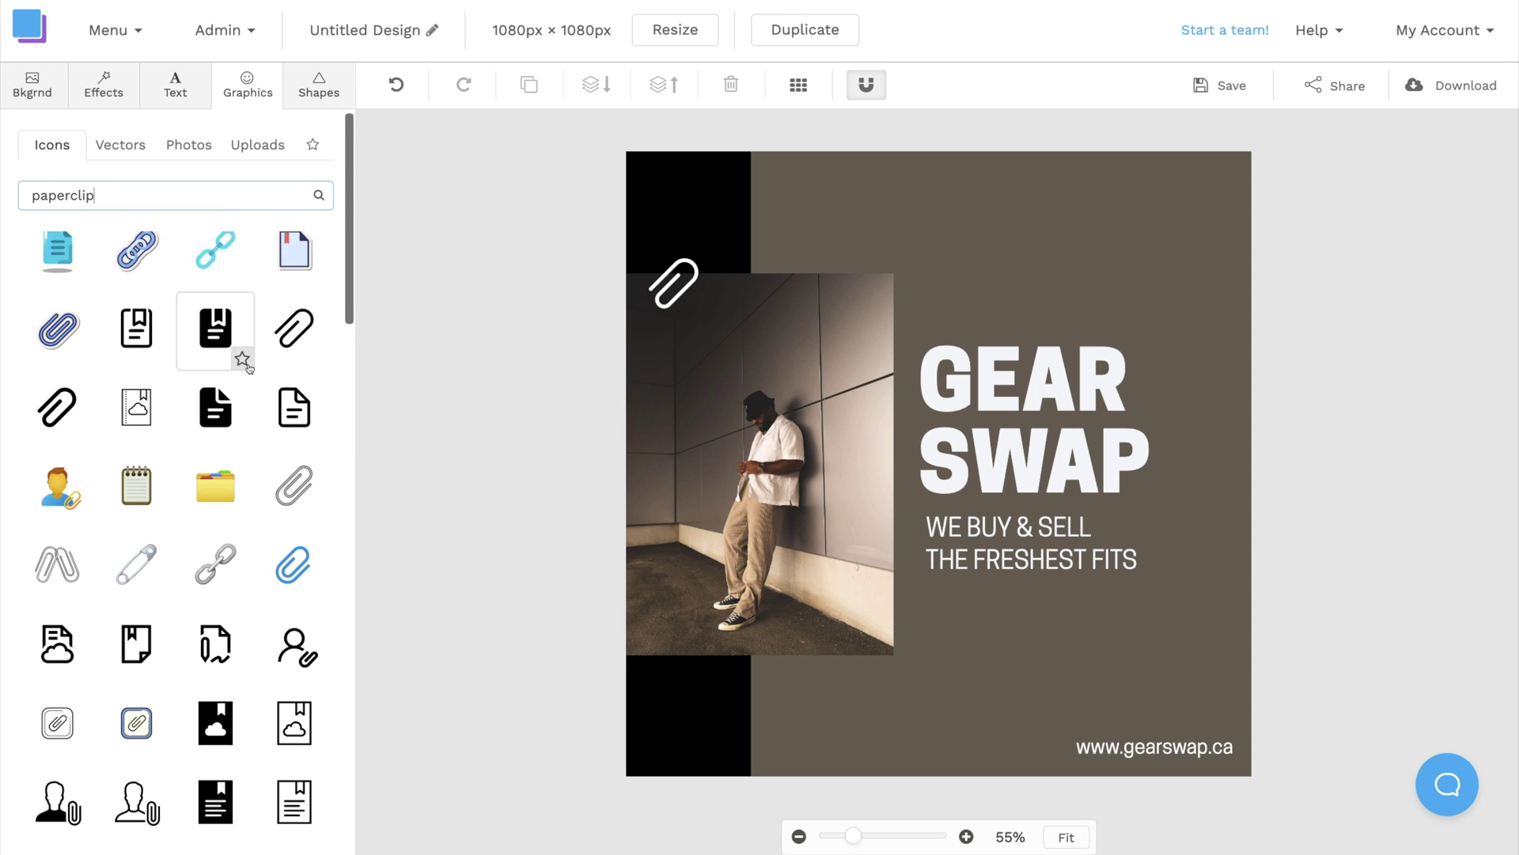
{"action": "scroll", "coordinate": [249, 369], "scroll_direction": "down", "scroll_amount": 10}
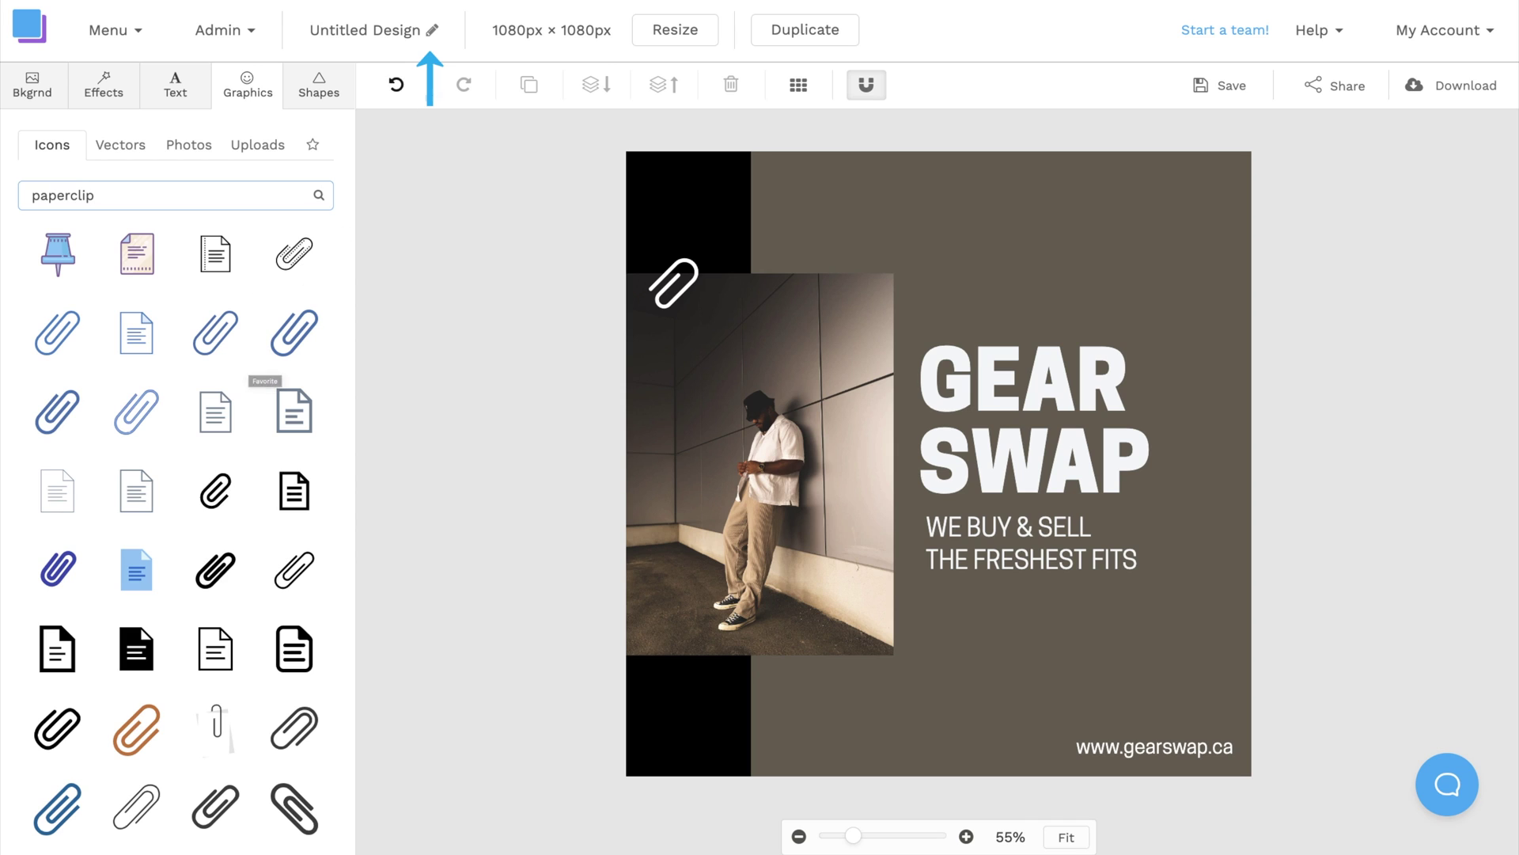
Rename the design to 'GEAR SWAP' and save it.
{"action": "left_click", "coordinate": [433, 33]}
{"action": "type", "text": "GEAR SWAP"}
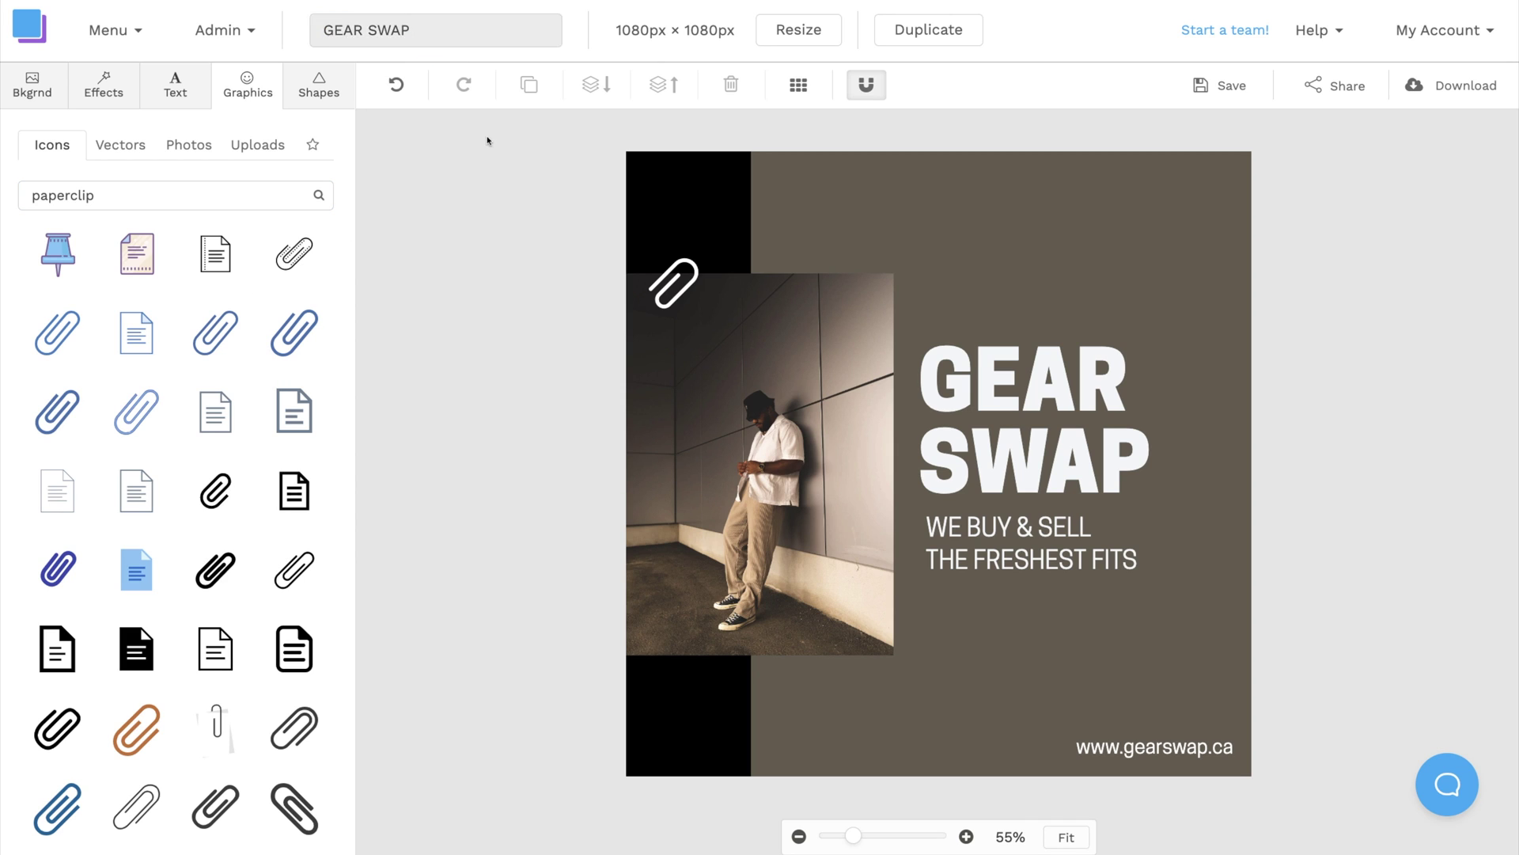
{"action": "key", "text": "Return"}
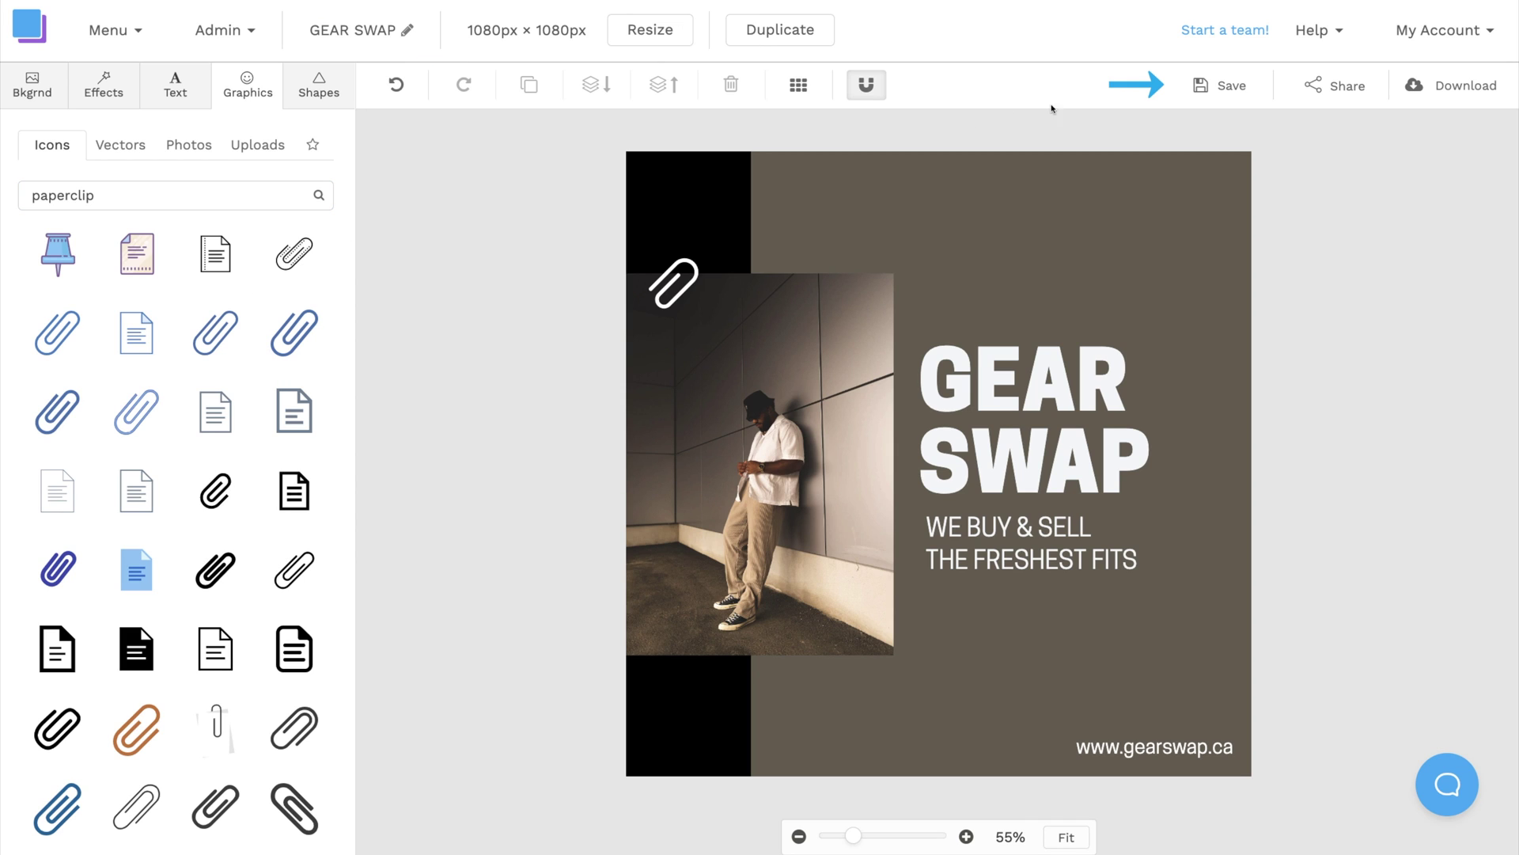
{"action": "left_click", "coordinate": [1231, 87]}
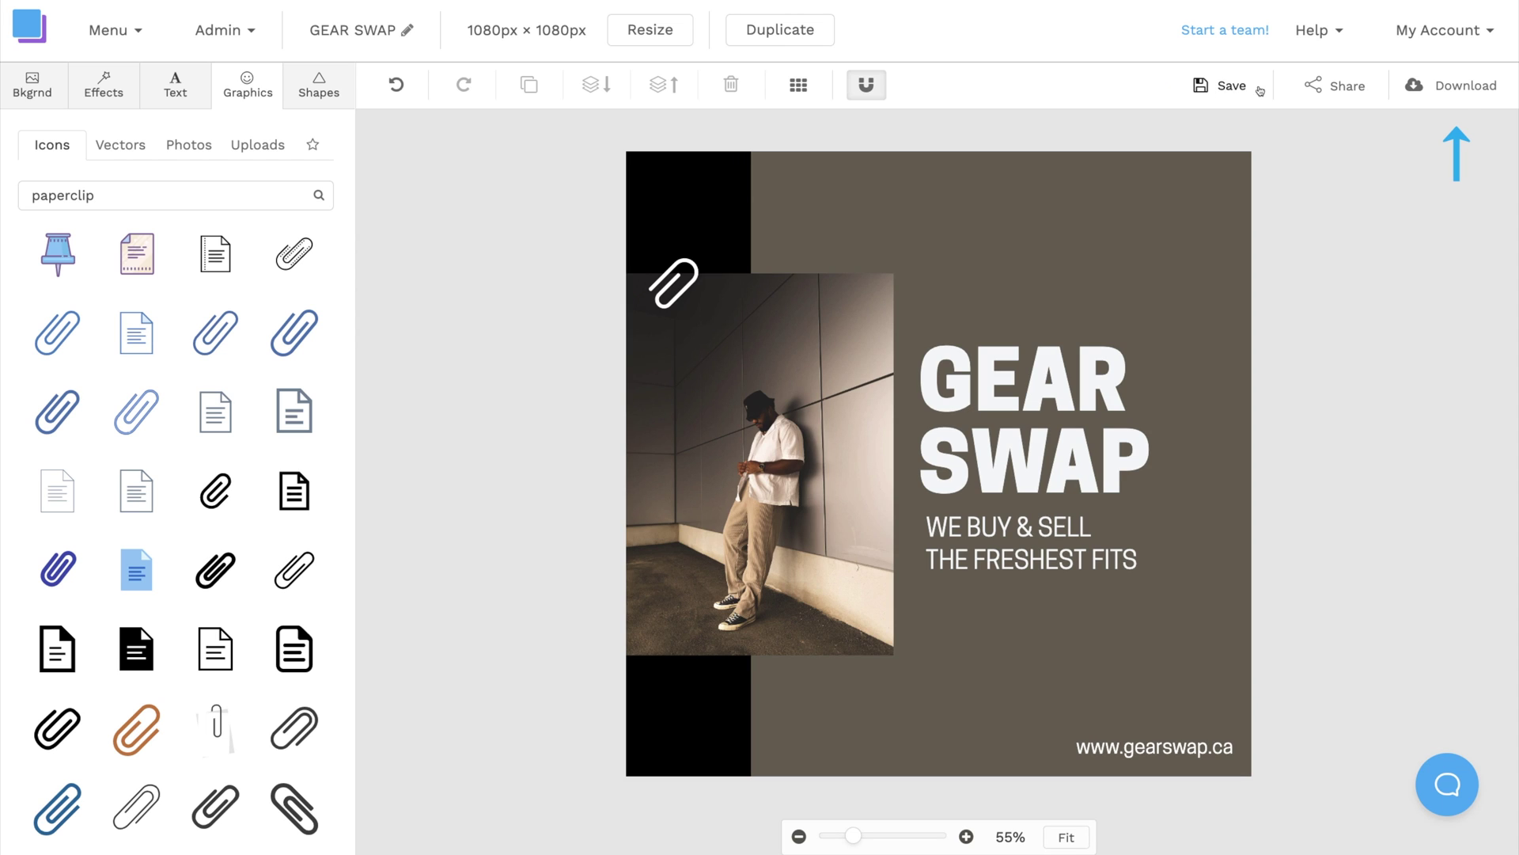
Download the design as a JPG file, GEAR SWAP.jpg.
{"action": "left_click", "coordinate": [1466, 99]}
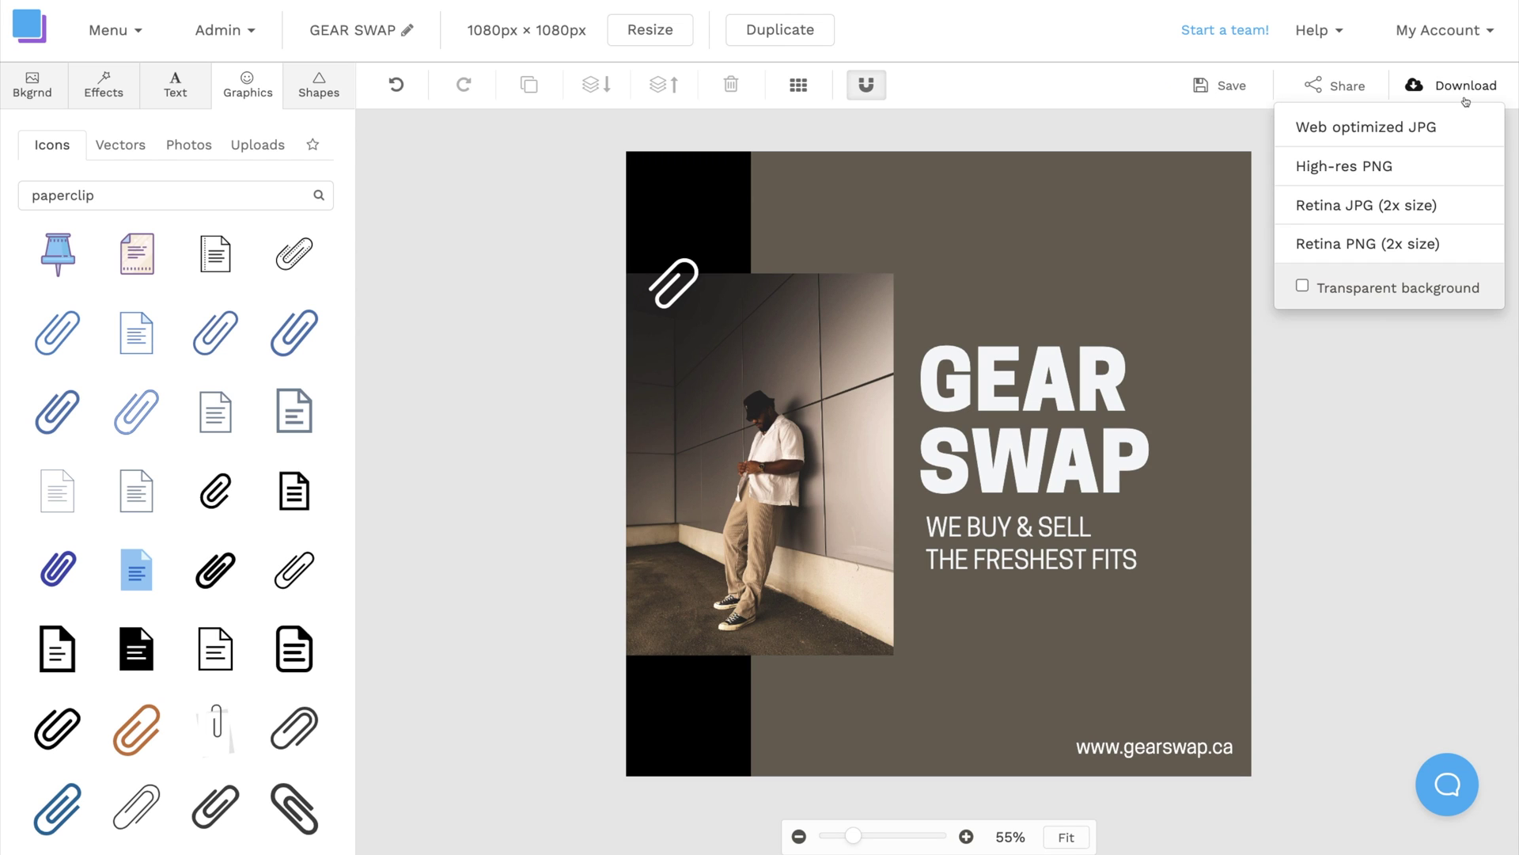
{"action": "left_click", "coordinate": [1462, 221]}
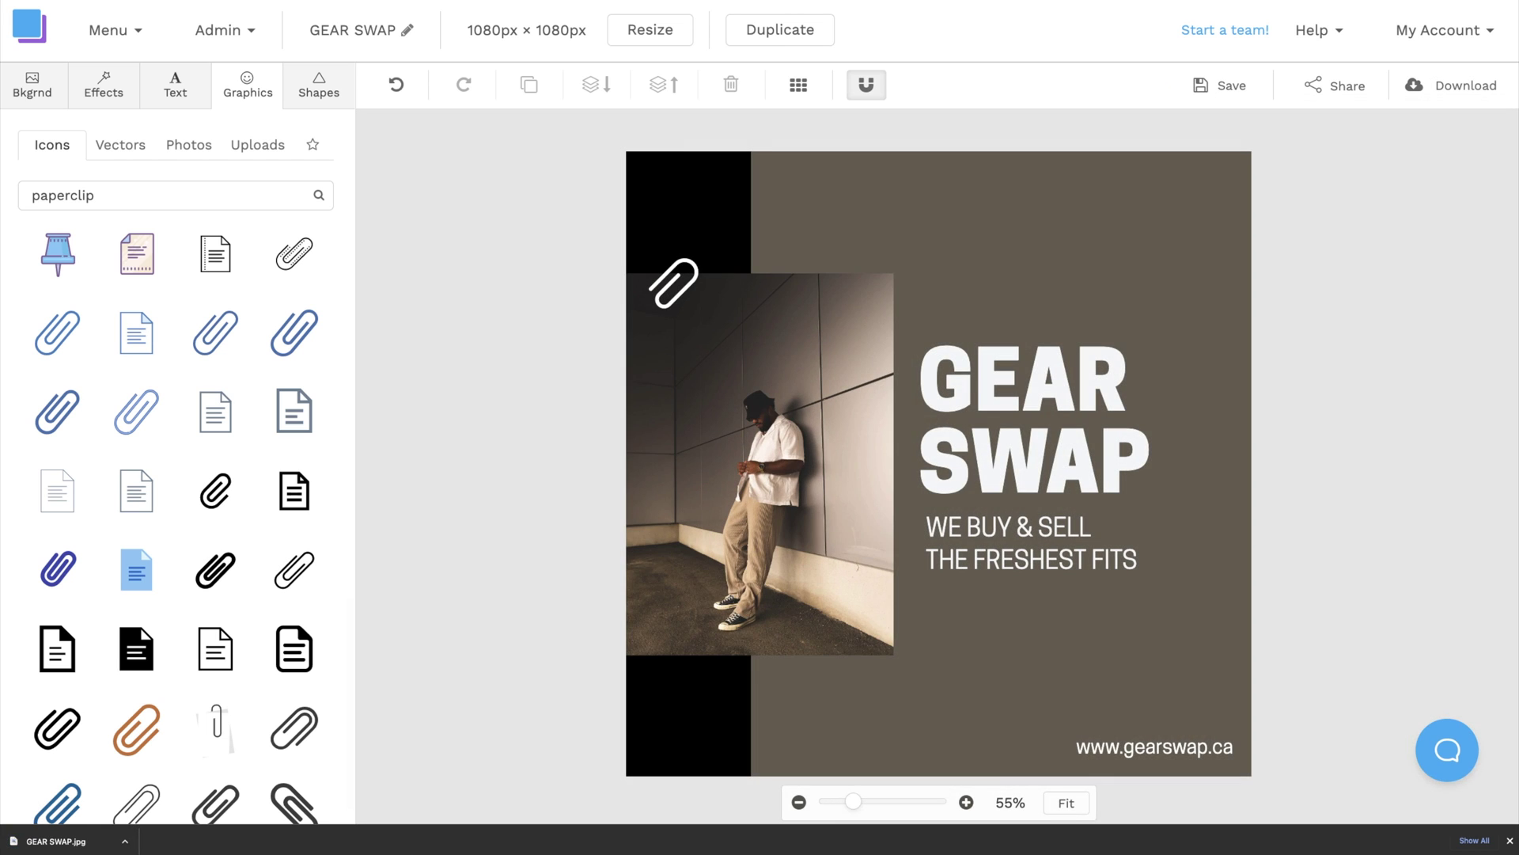
{"action": "left_click", "coordinate": [1510, 840]}
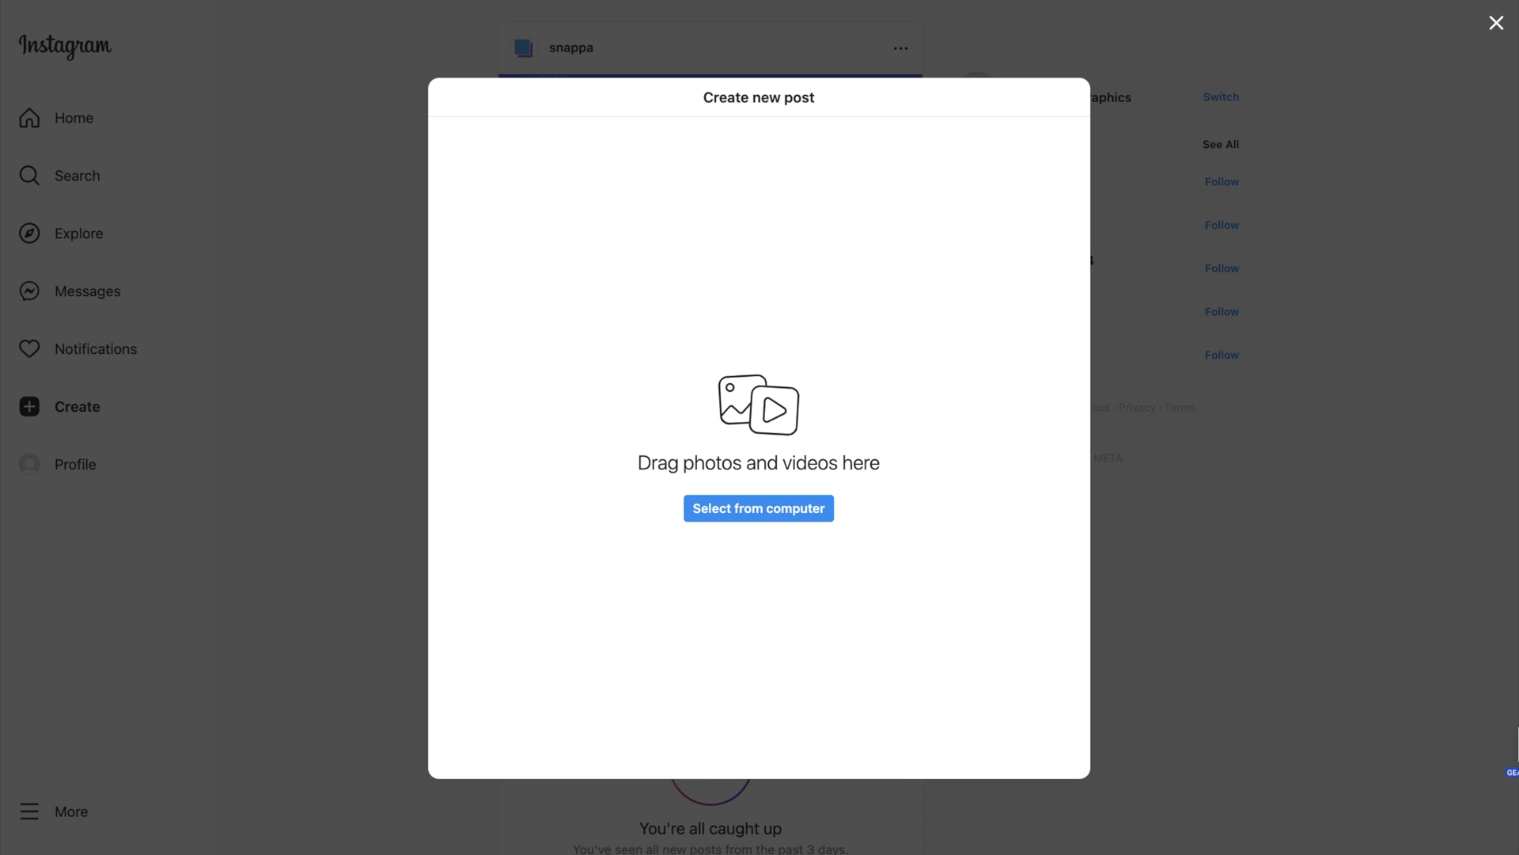
Add GEAR SWAP.jpg to a new post with original crop and filter, captioned 'GEAR SWAP: We buy and sell the freshest fits!'.
{"action": "left_click_drag", "start_coordinate": [1179, 619], "coordinate": [970, 597]}
{"action": "left_click", "coordinate": [1061, 98]}
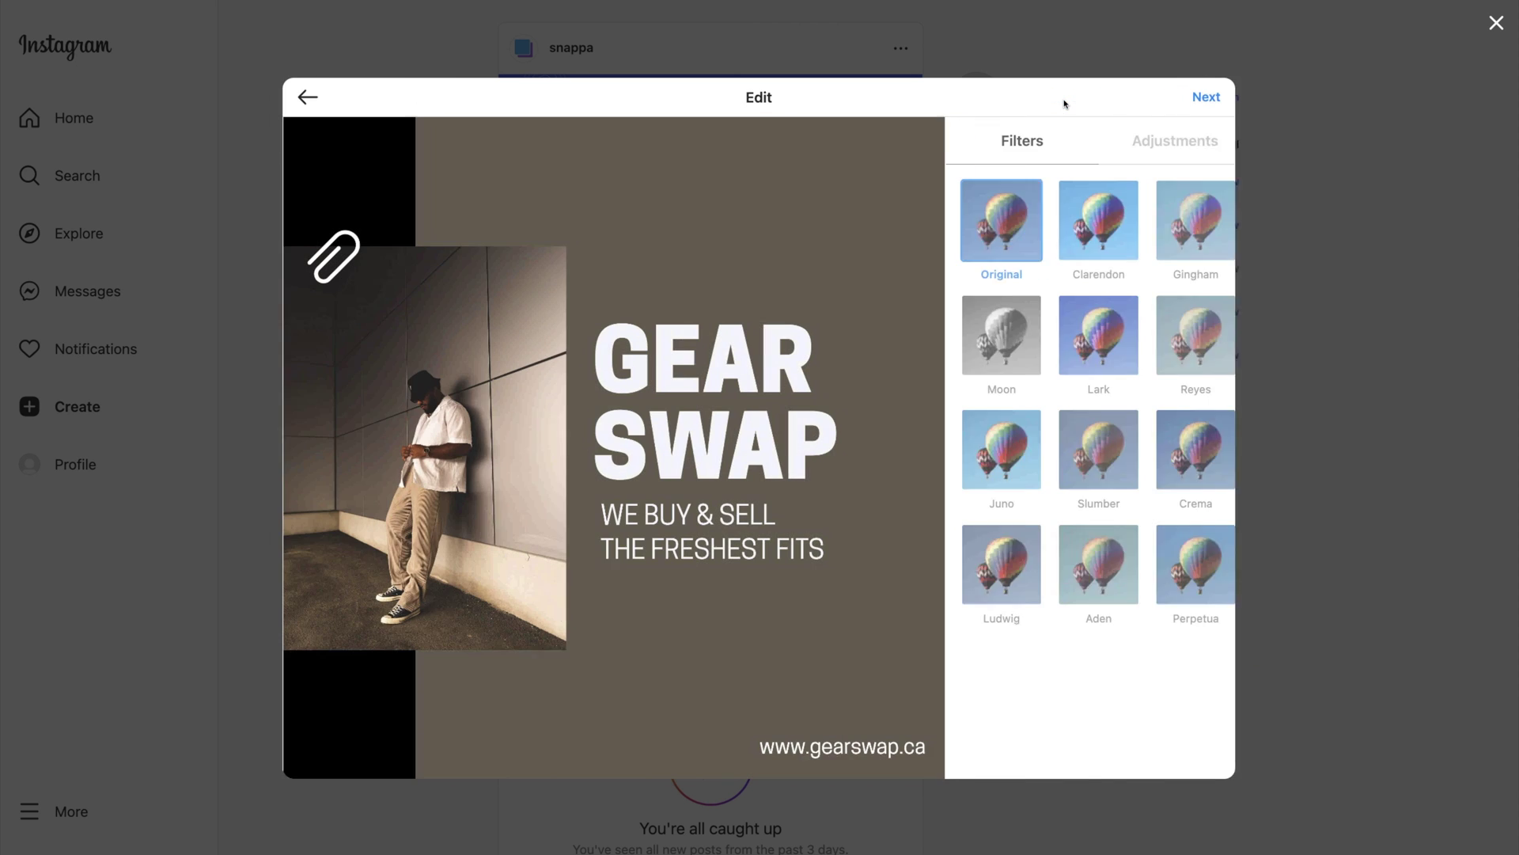
{"action": "left_click", "coordinate": [1211, 96]}
{"action": "type", "text": "GEAR SWAP: We buy and sell the freshest fits!"}
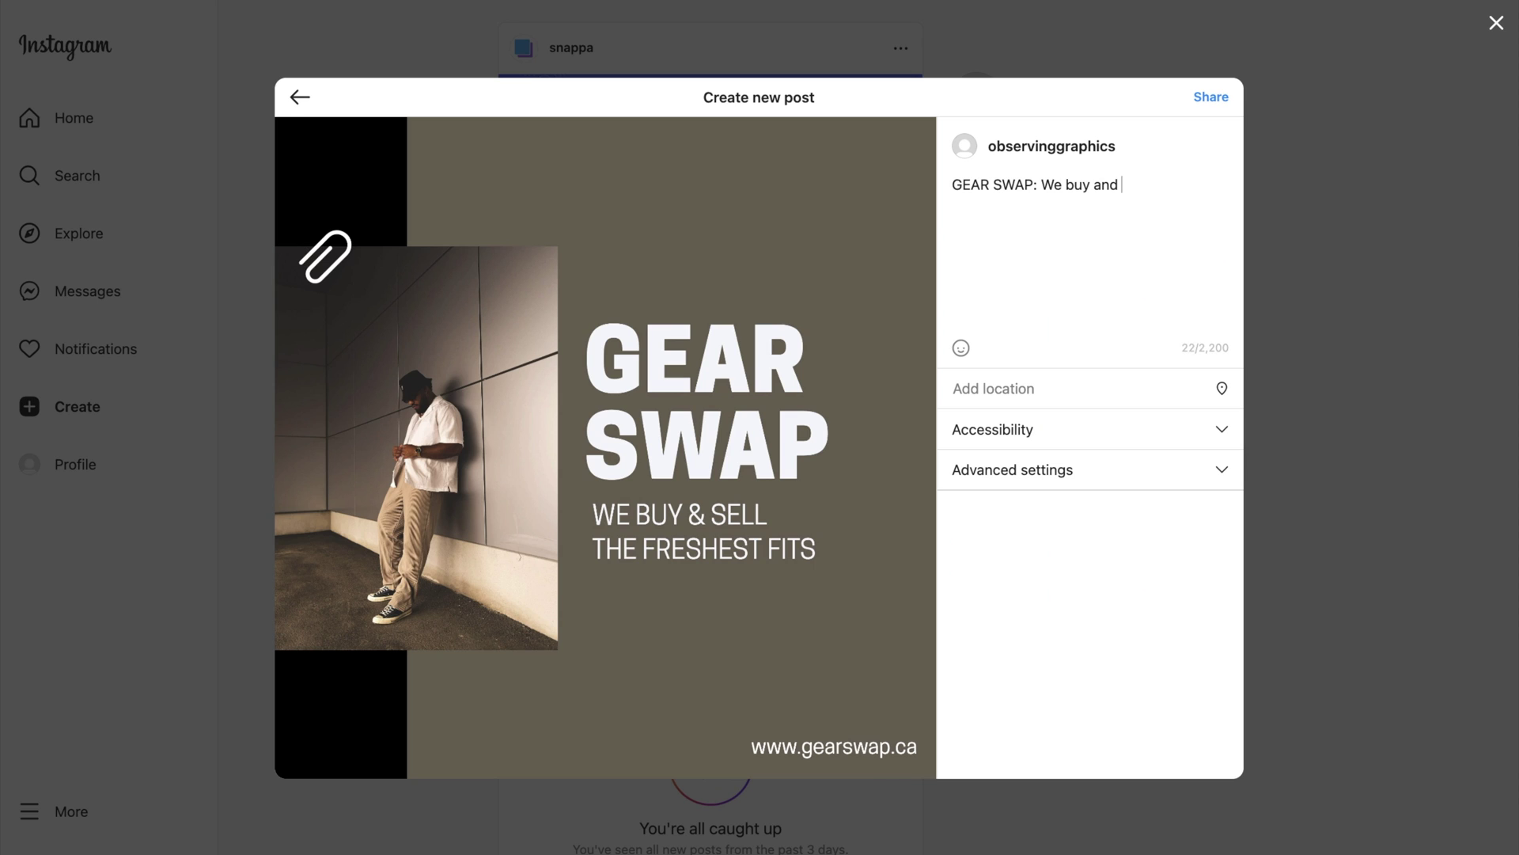